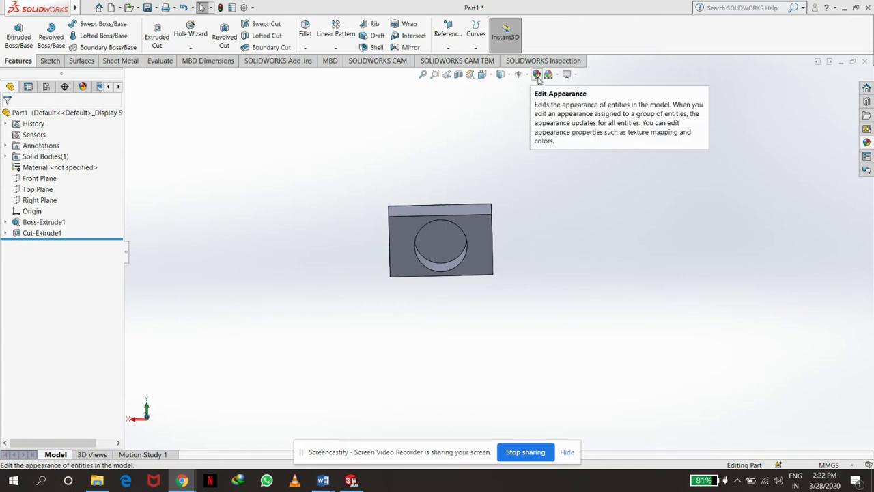
- Colour the whole part green instead of red, orbiting to check the appearance
click(538, 79)
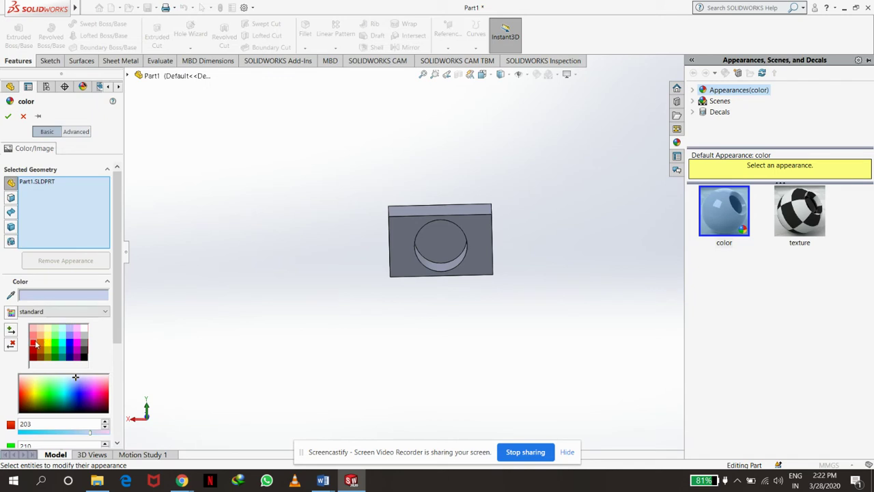
click(35, 345)
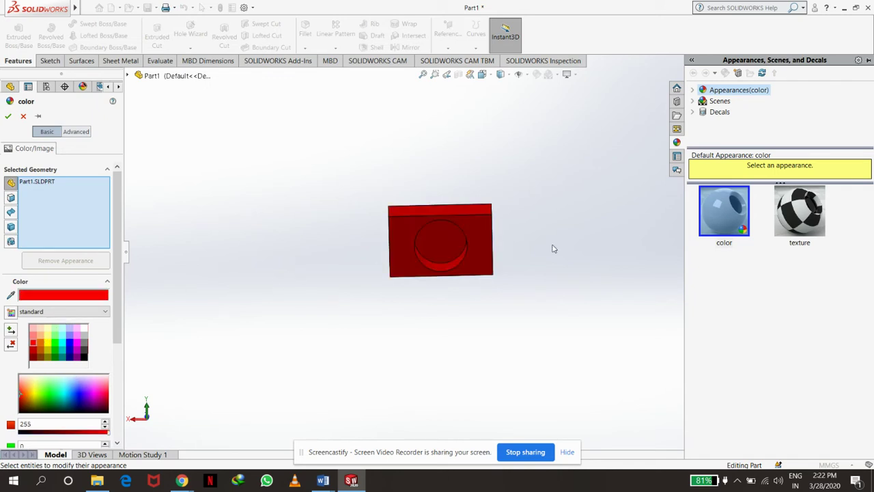
middle_drag(553, 248, 364, 254)
scroll(548, 269, up, 2)
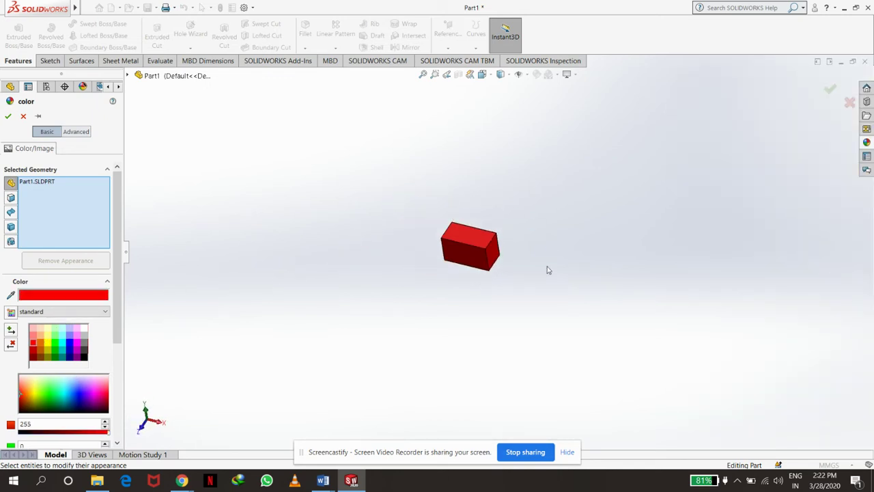
scroll(461, 252, down, 3)
scroll(512, 255, down, 4)
scroll(517, 257, up, 3)
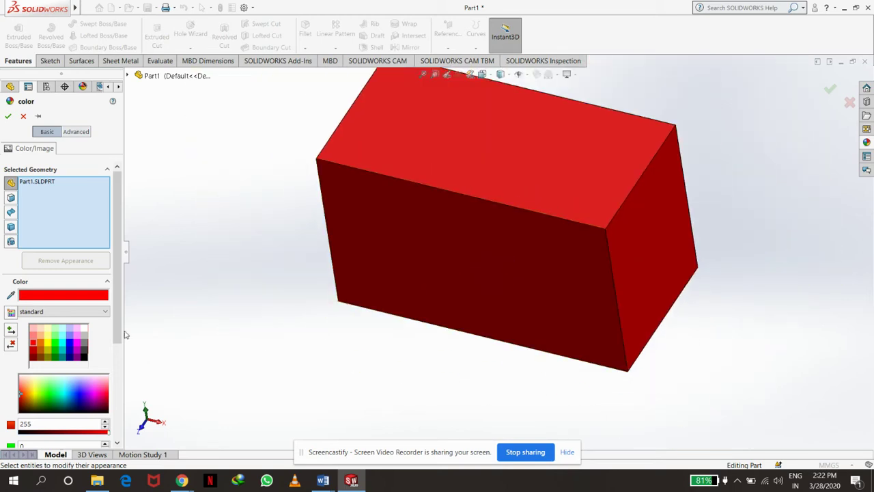
click(56, 339)
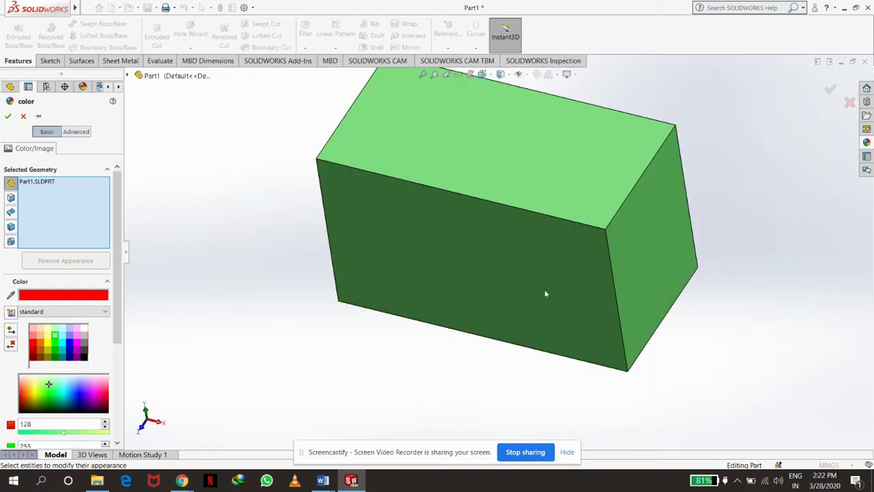
mouse_move(678, 228)
middle_down()
mouse_move(653, 191)
mouse_move(622, 212)
mouse_move(628, 193)
middle_up()
- Accept the green appearance and orbit the part to a tilted view
click(830, 89)
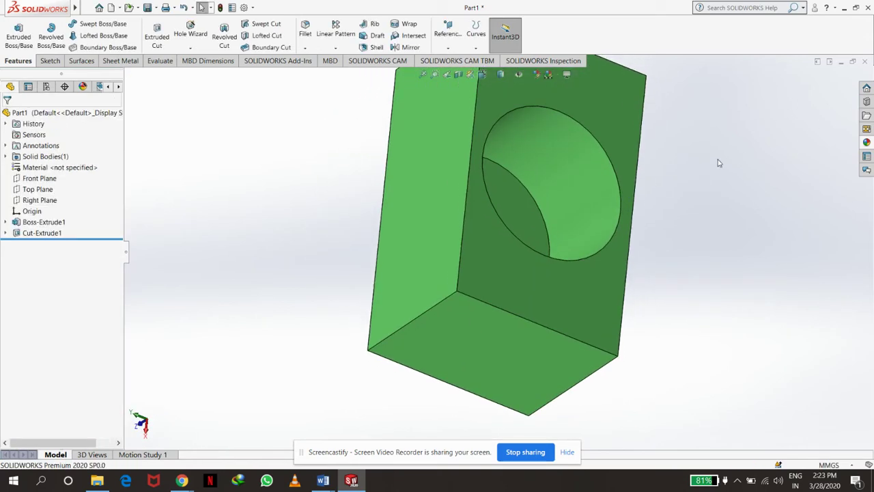
scroll(691, 195, up, 3)
scroll(685, 199, down, 5)
scroll(682, 198, up, 5)
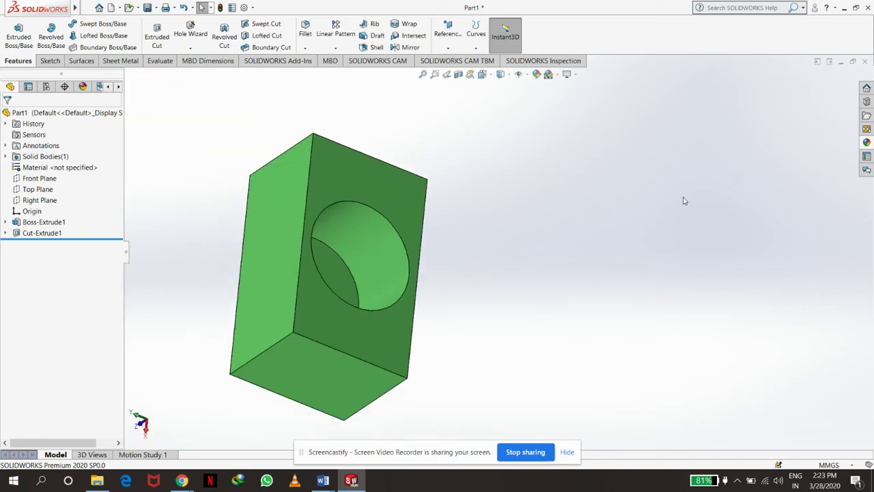
scroll(676, 205, up, 1)
middle_drag(664, 217, 601, 226)
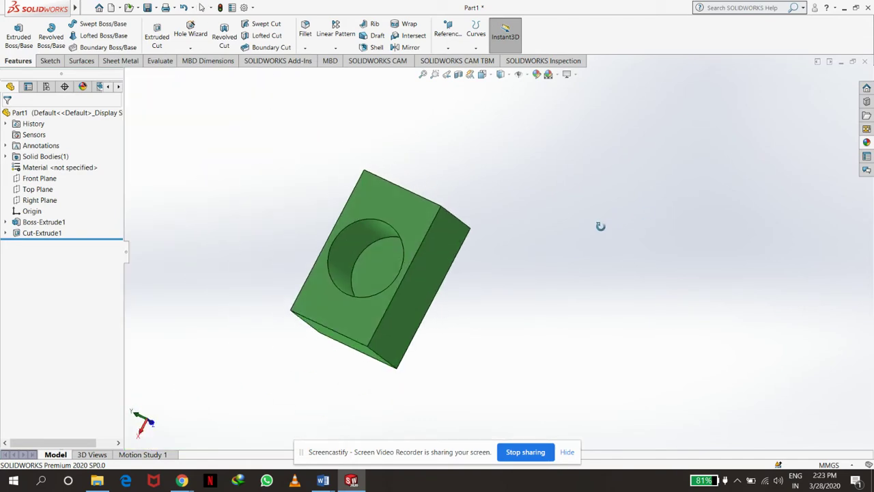
- Change Cut-Extrude1's depth from 80 mm to Through All, then view the holed face
click(26, 235)
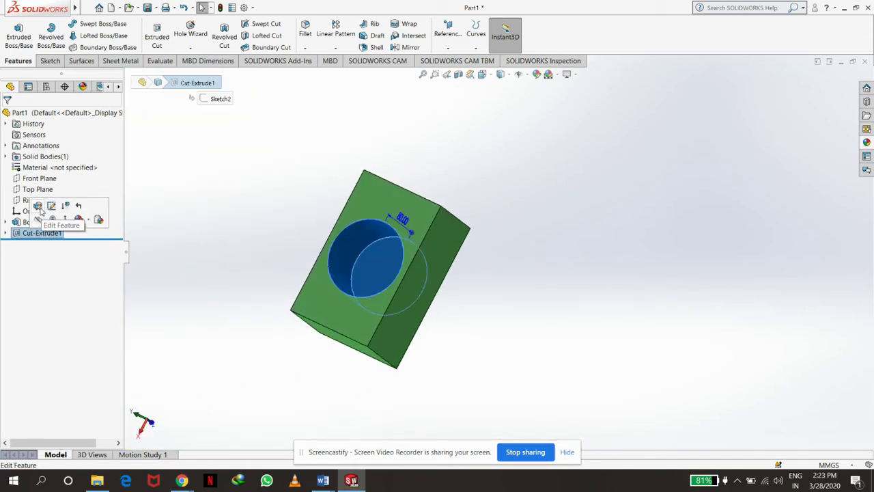
click(44, 209)
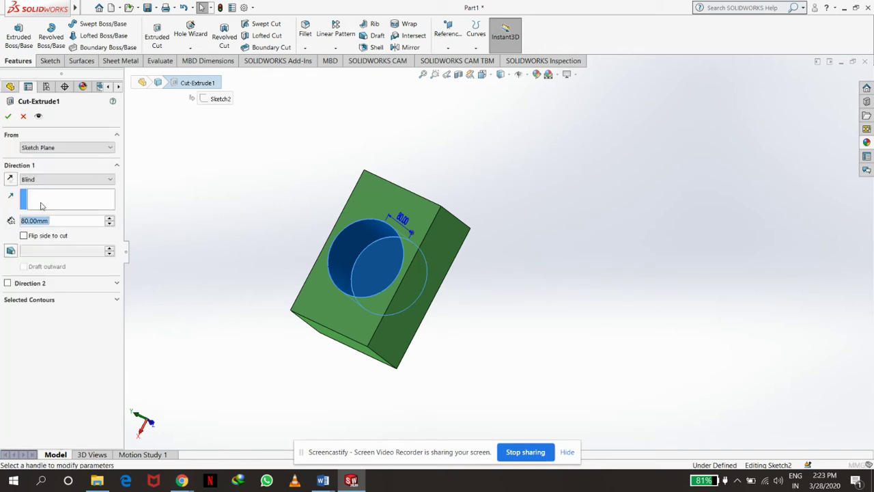
click(74, 180)
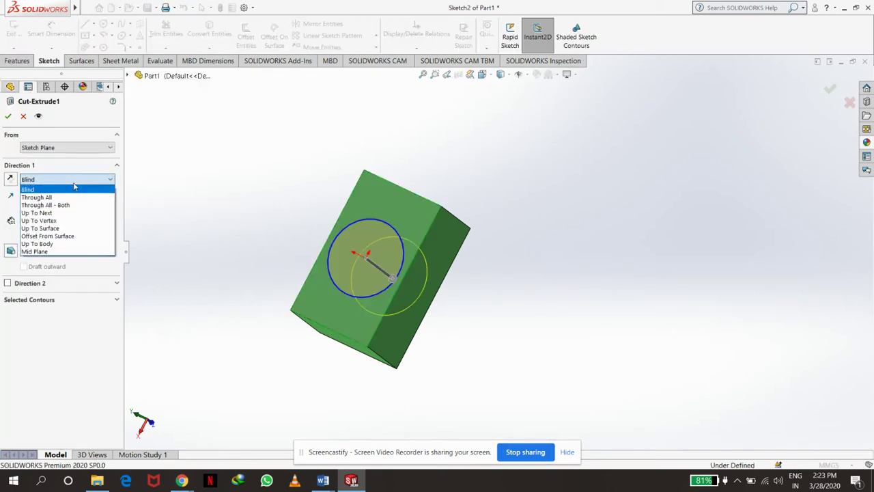
click(74, 197)
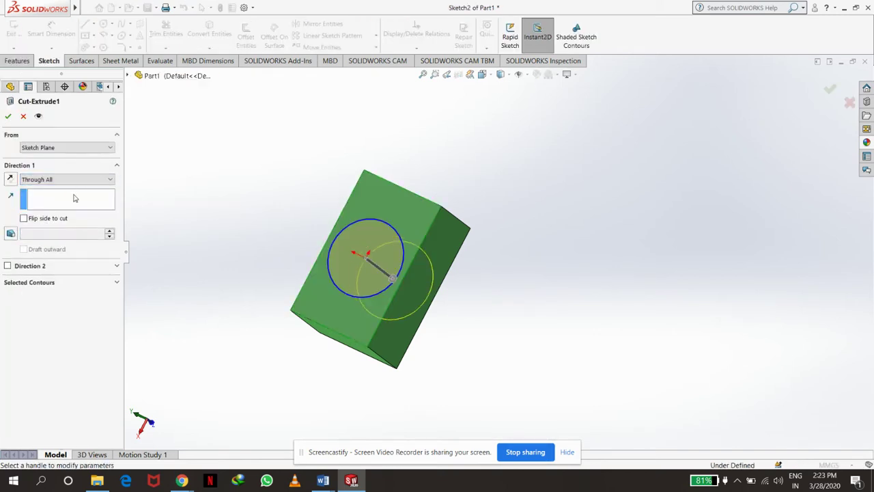
click(8, 119)
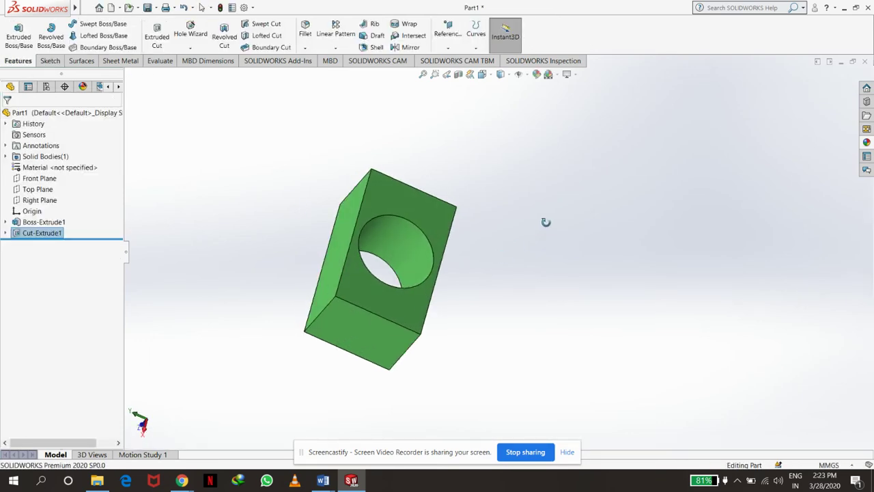
mouse_move(546, 222)
middle_down()
mouse_move(511, 345)
mouse_move(538, 222)
mouse_move(509, 194)
middle_up()
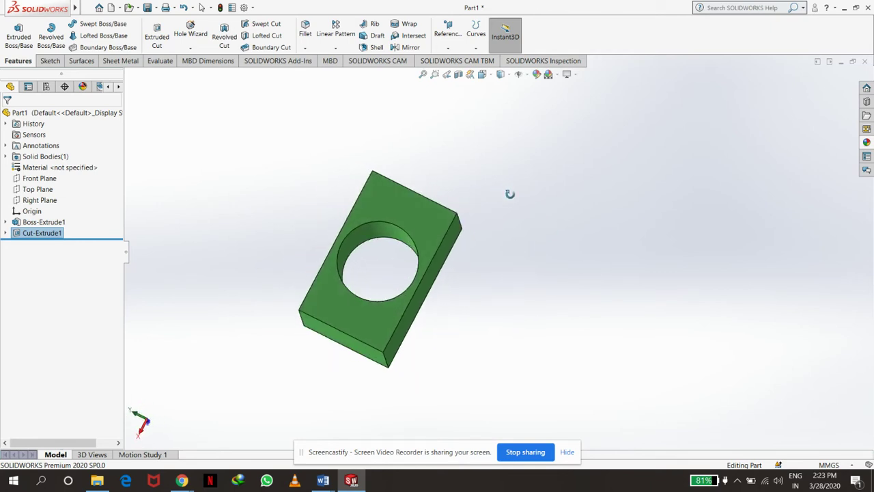
- Apply a plain white background scene to the model
click(558, 76)
click(549, 77)
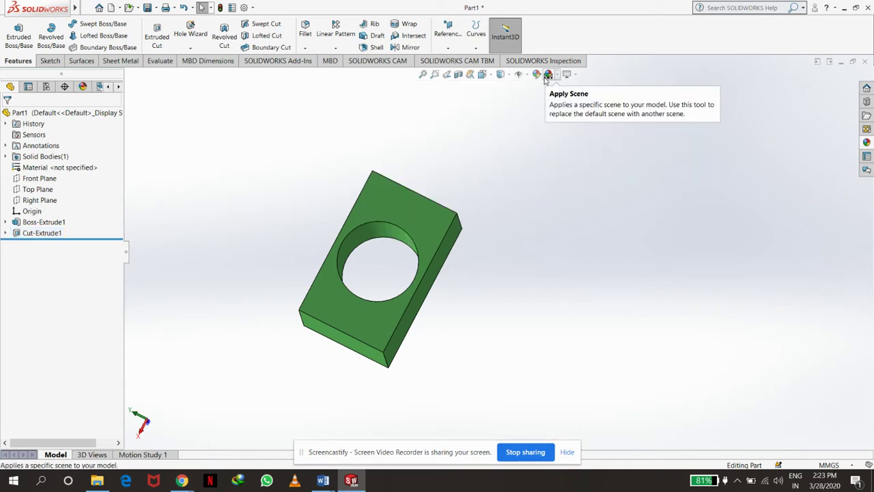
click(549, 77)
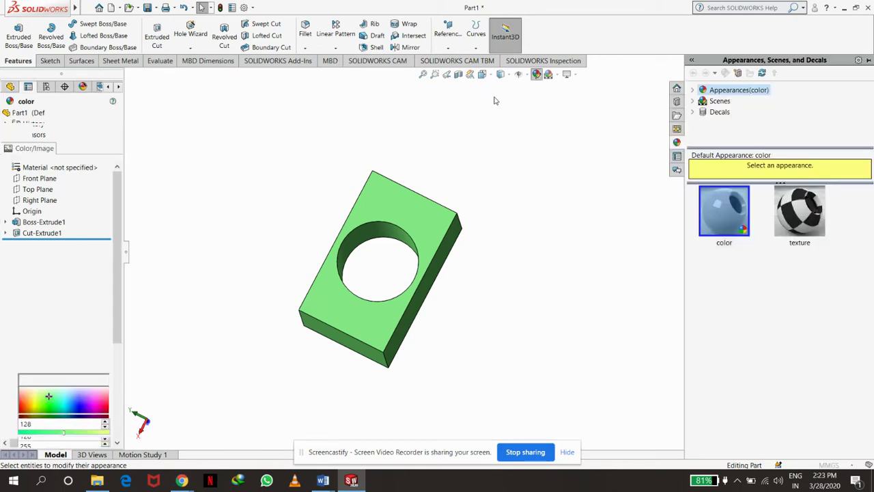
- Browse the appearance library to the Metal > Copper finishes
click(691, 91)
scroll(732, 114, down, 1)
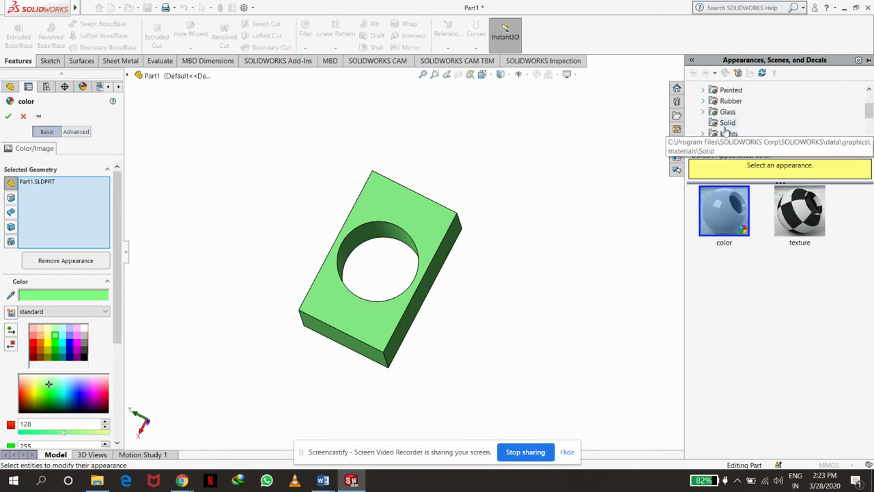
scroll(738, 123, down, 1)
scroll(740, 119, up, 1)
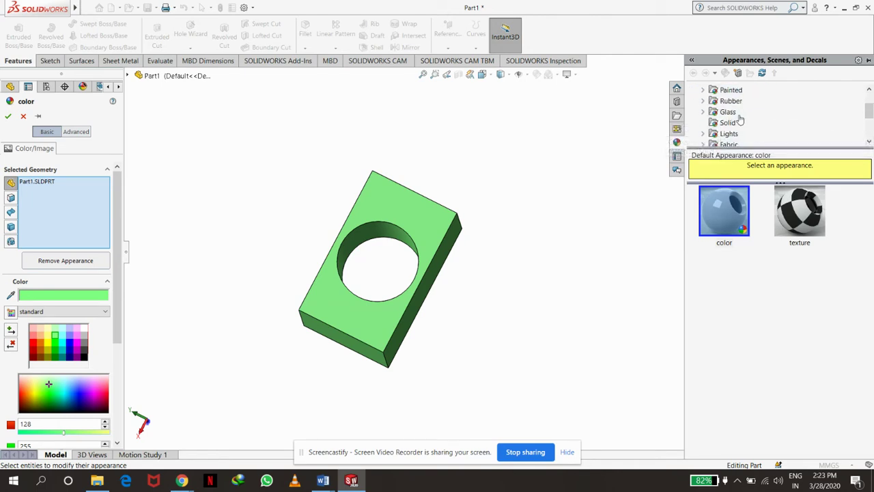
scroll(740, 119, up, 1)
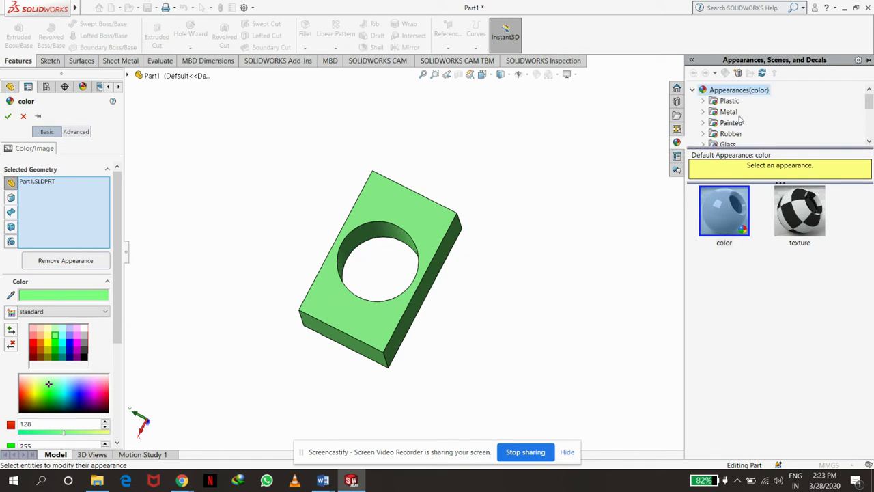
click(702, 112)
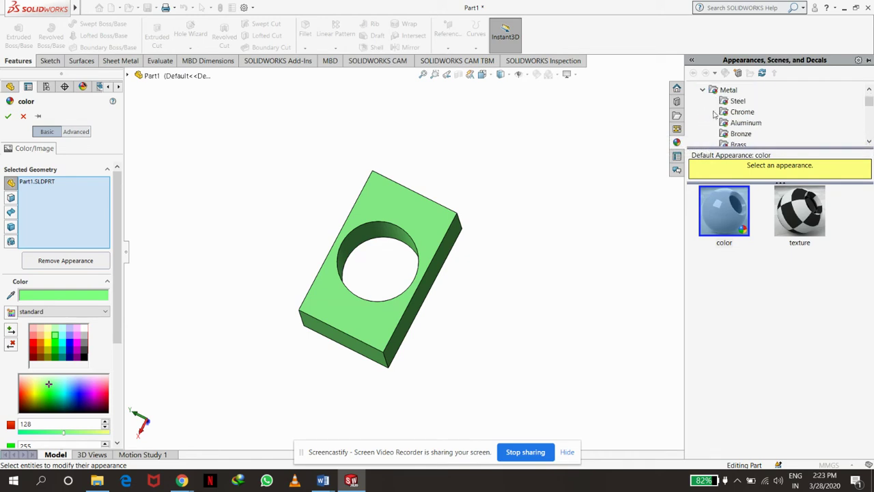
scroll(737, 116, down, 1)
scroll(737, 116, up, 1)
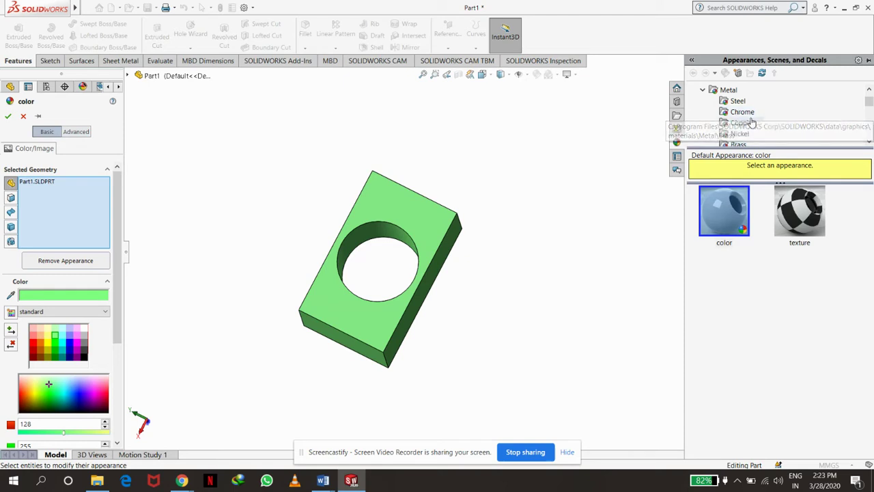
scroll(740, 113, down, 1)
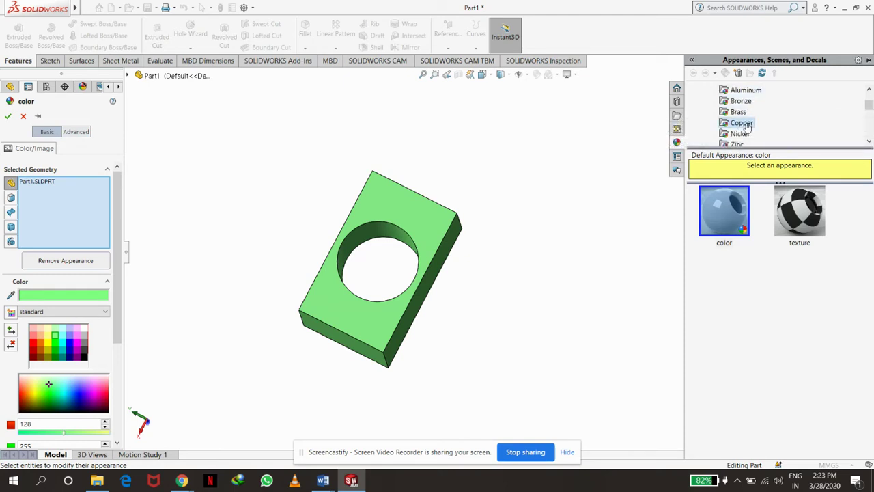
click(746, 126)
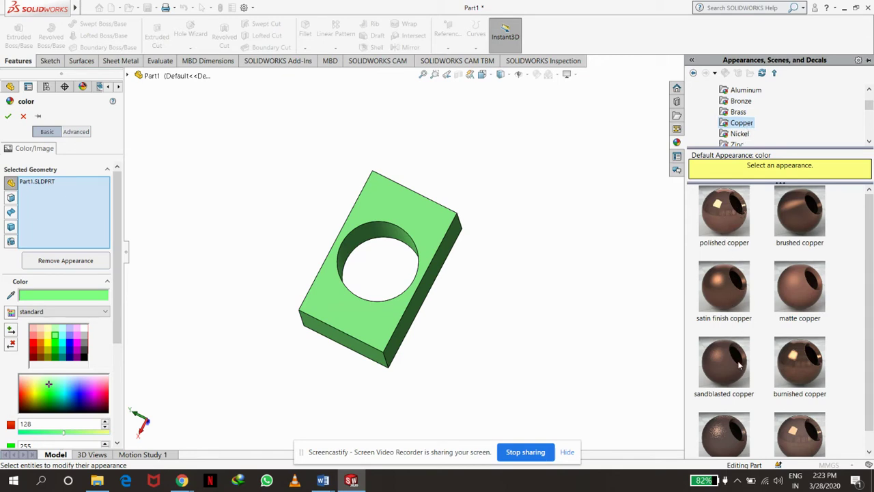
scroll(722, 418, down, 1)
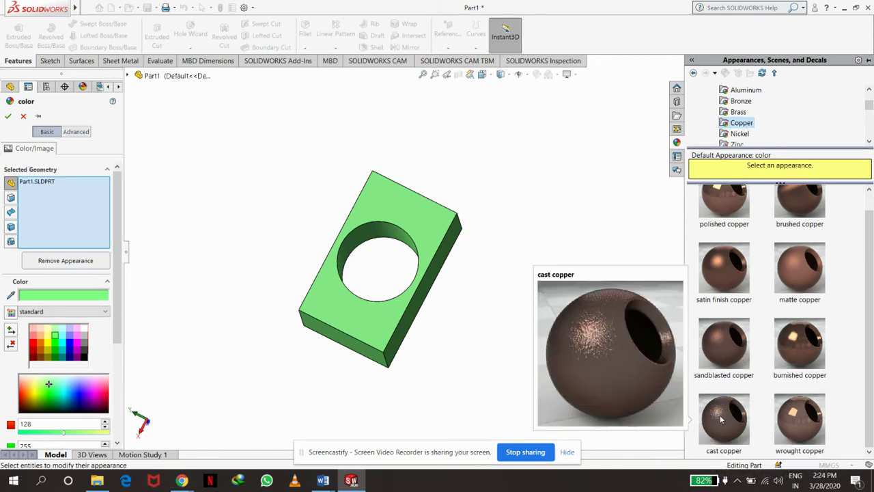
- Apply cast copper to all of Part1, orbit to inspect it, and close the appearance editor
drag(721, 414, 436, 223)
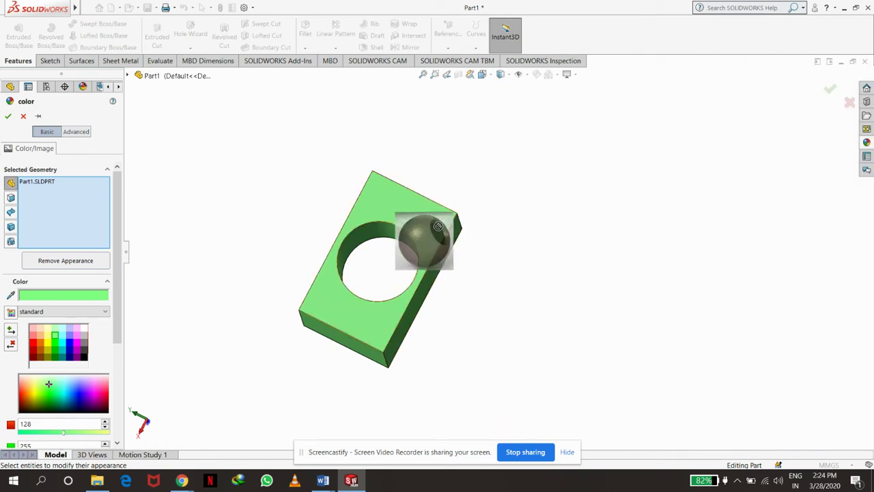
mouse_move(483, 253)
middle_down()
mouse_move(348, 263)
mouse_move(445, 220)
mouse_move(503, 217)
mouse_move(544, 253)
middle_up()
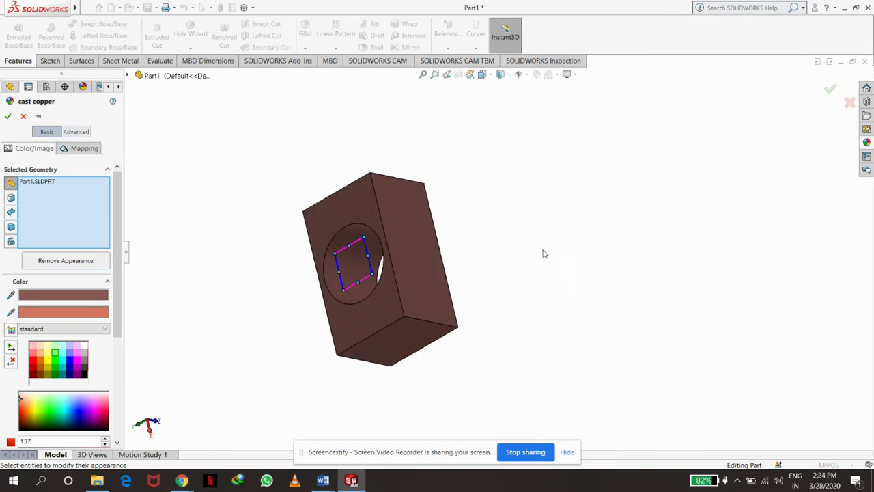
mouse_move(486, 258)
middle_down()
mouse_move(542, 173)
mouse_move(507, 223)
mouse_move(542, 148)
mouse_move(519, 146)
middle_up()
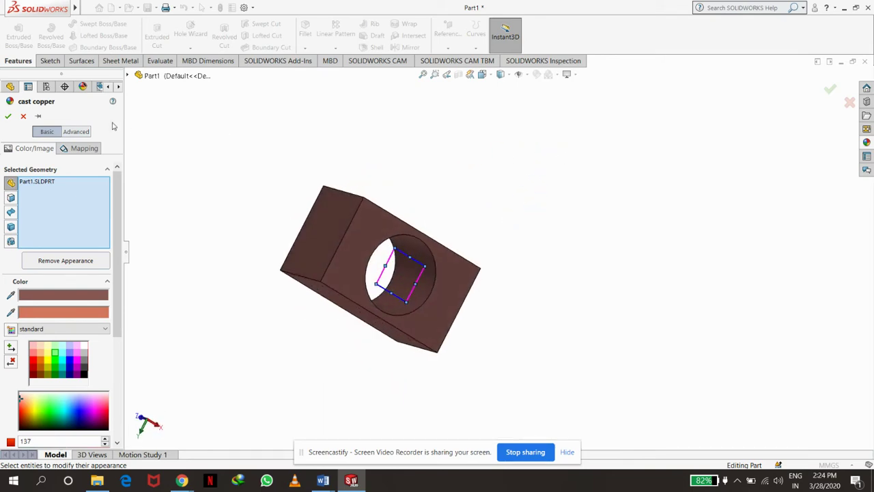
click(6, 115)
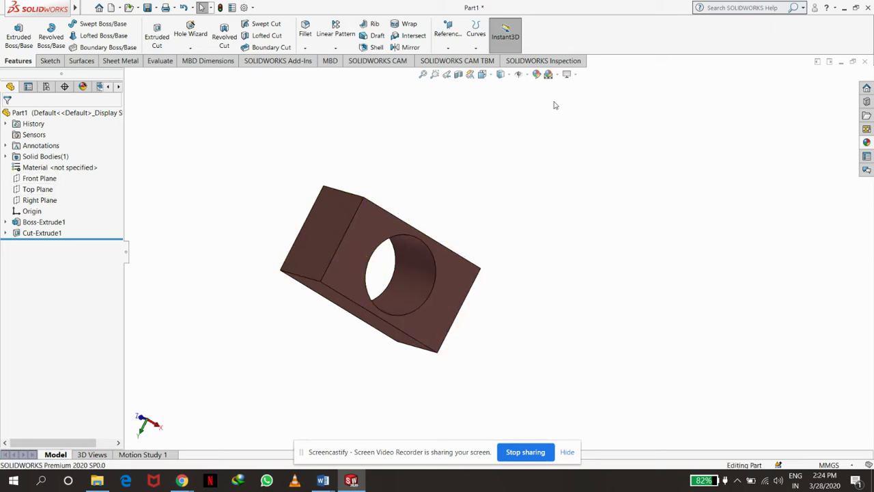
- Discard the copper block with Don't Save and open a new blank part, Part2
click(864, 62)
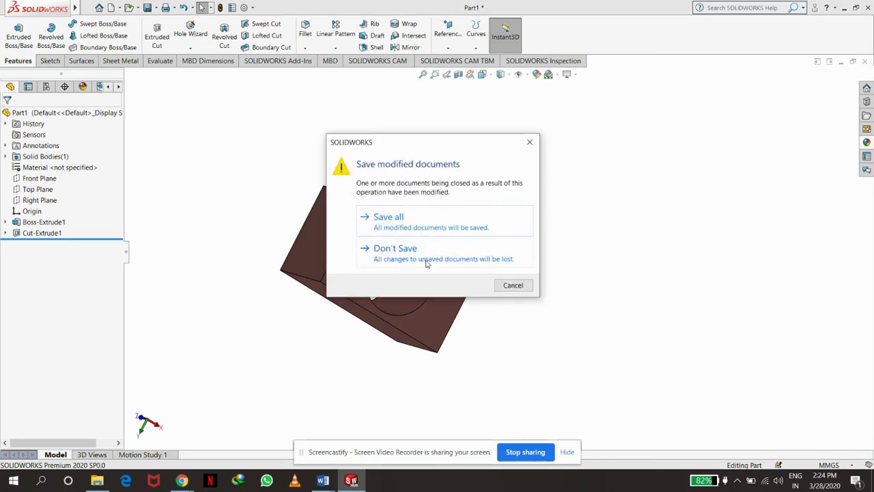
click(426, 263)
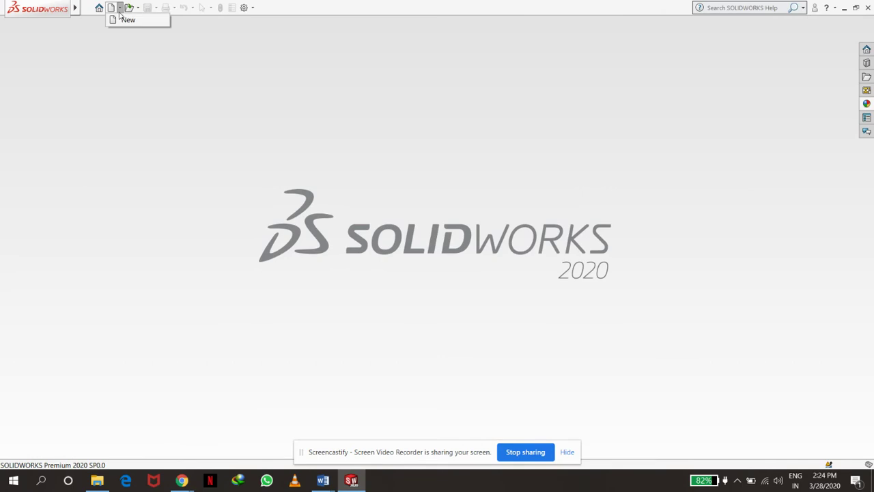
click(111, 8)
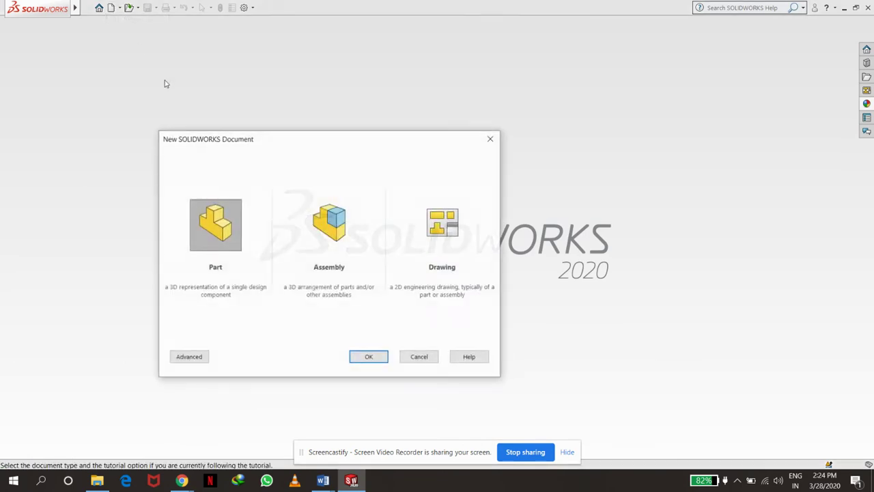
click(367, 358)
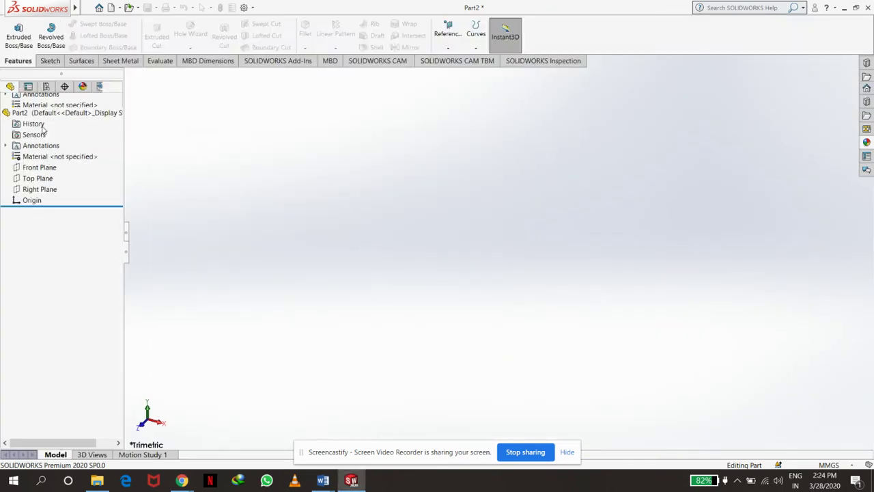
- Start a Front Plane sketch with a vertical centerline through the origin
click(41, 168)
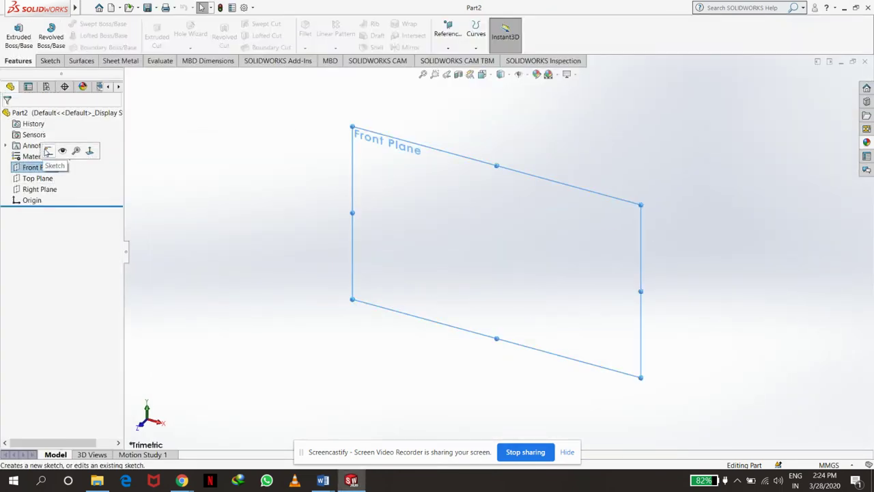
click(65, 151)
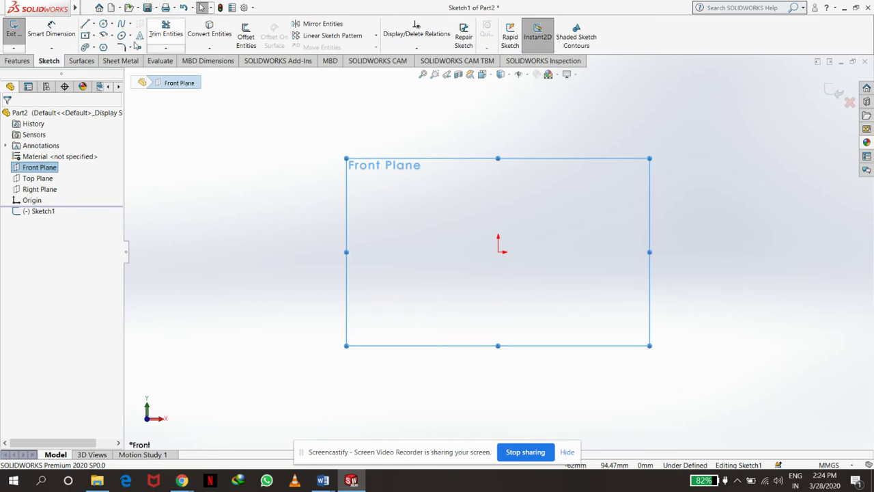
click(92, 25)
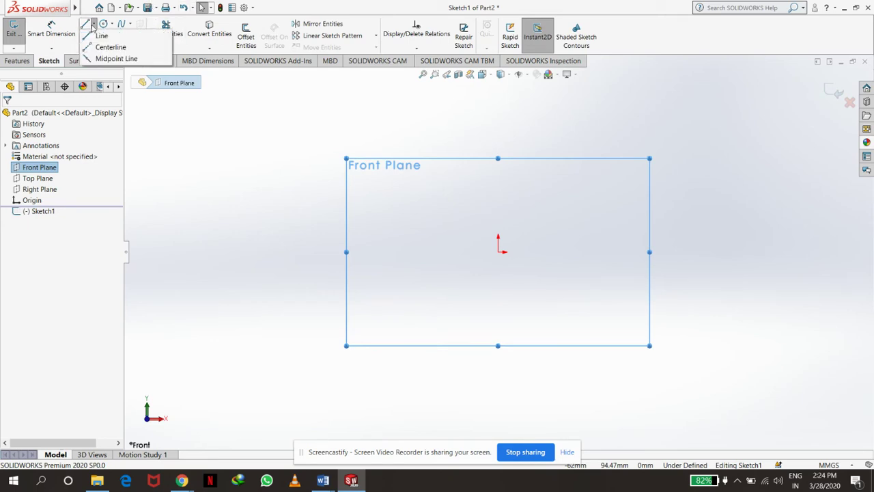
click(109, 48)
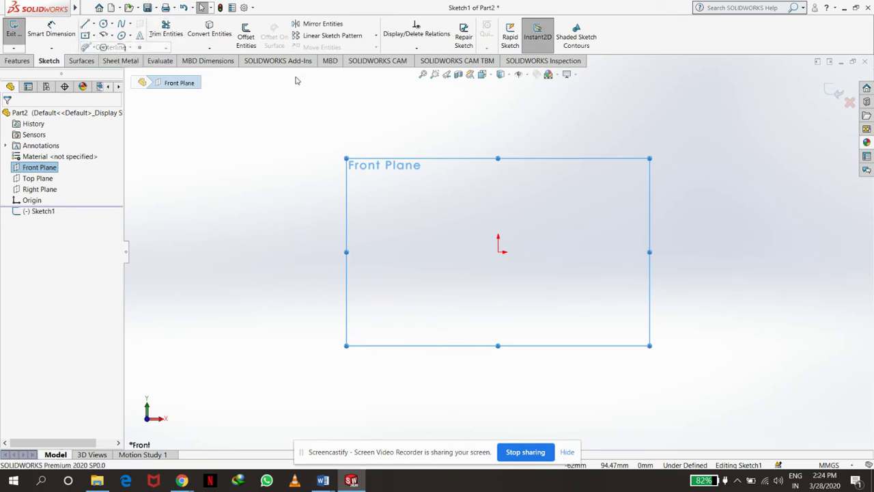
click(502, 91)
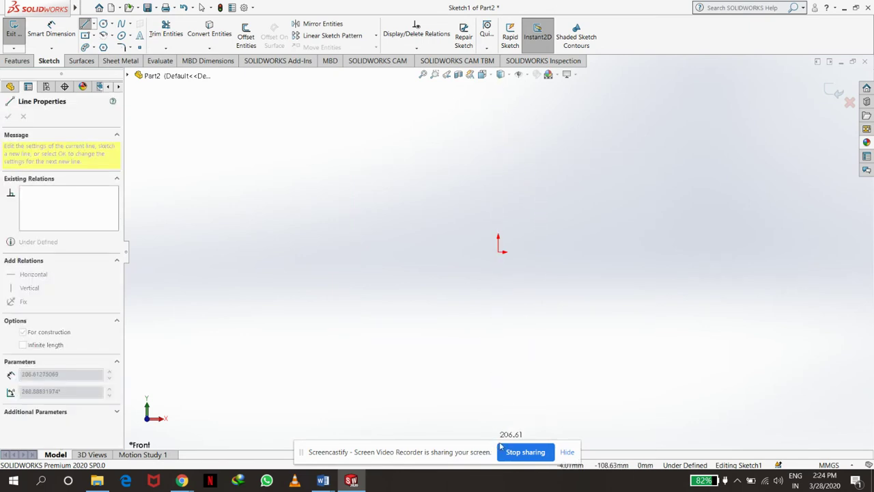
click(498, 435)
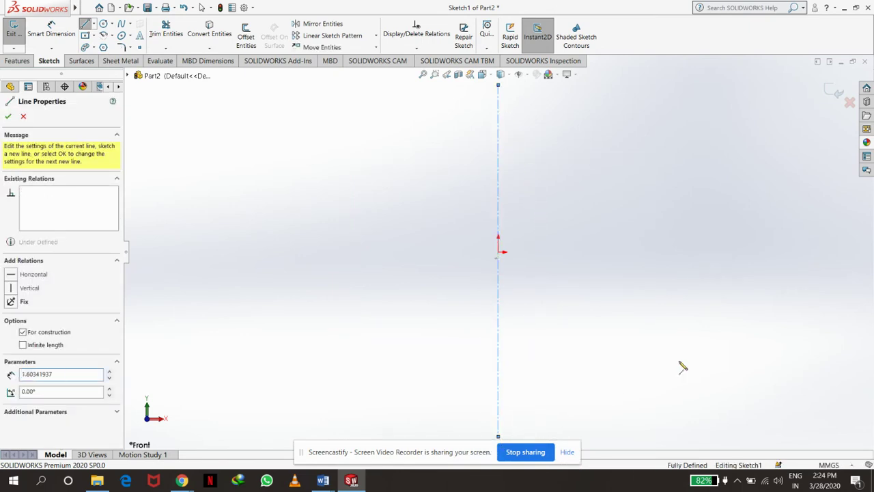
key(Escape)
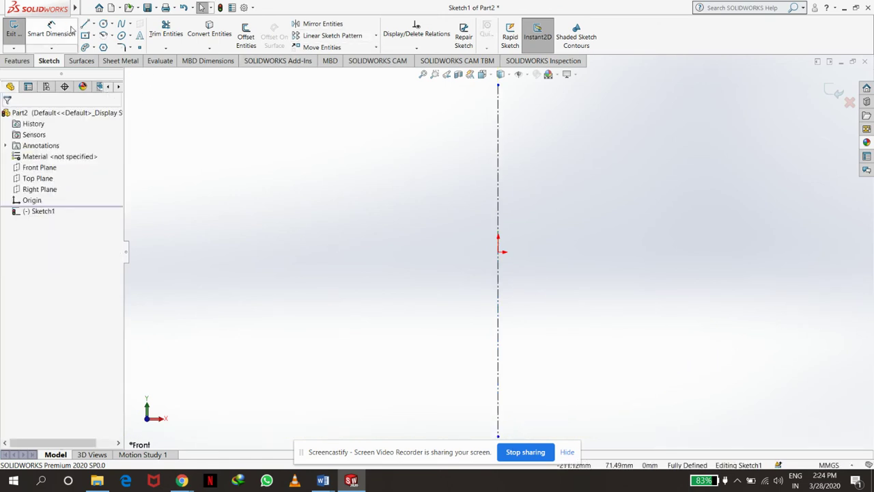
- Draw the half profile: top edge, slanted and vertical sides, bottom edge back to the centerline
key(l)
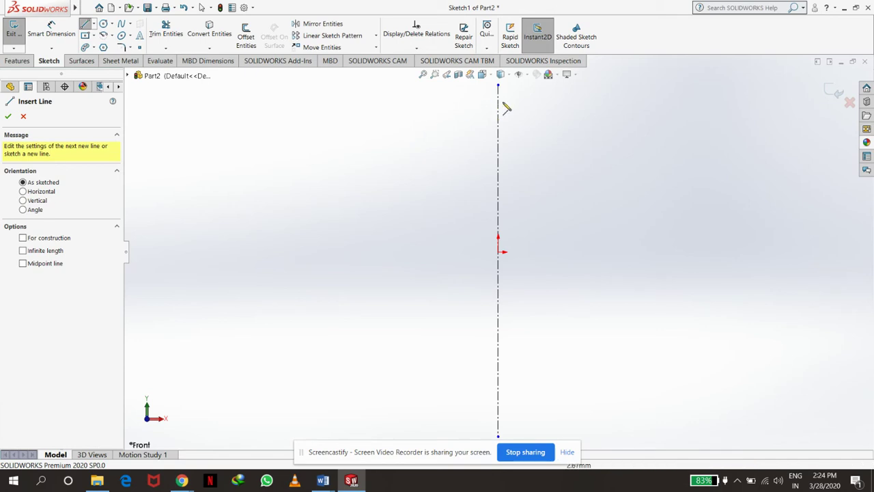
click(507, 97)
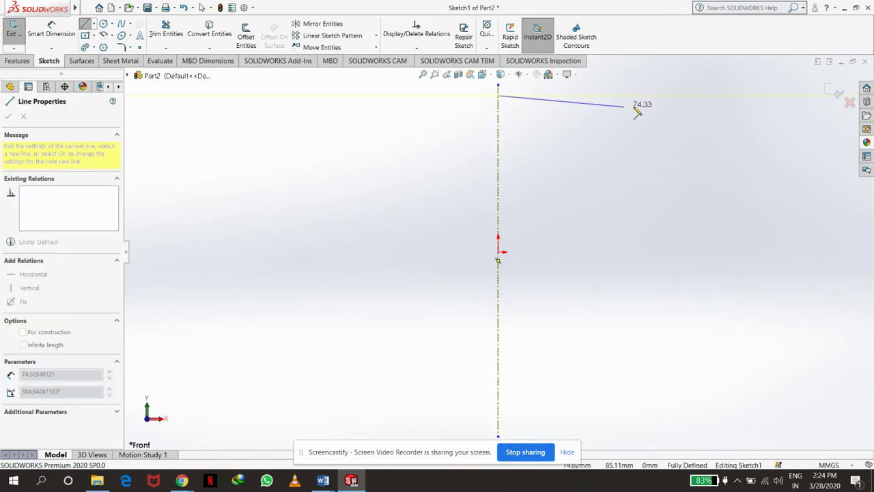
click(646, 96)
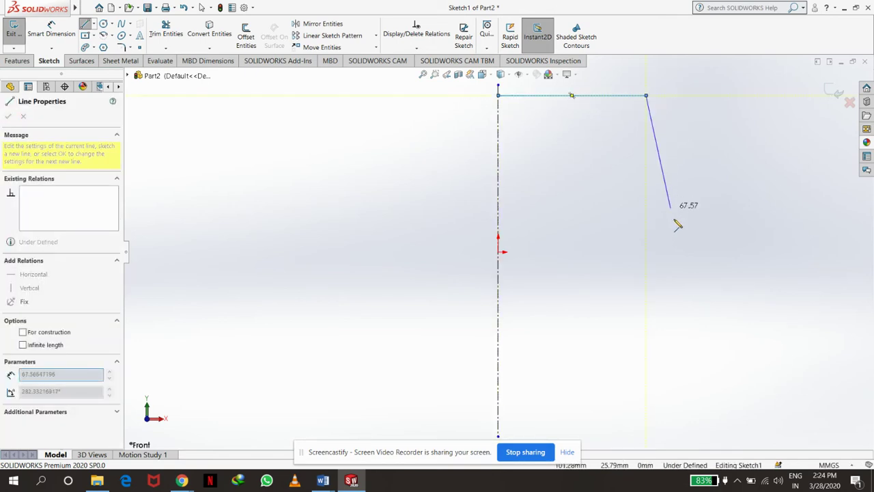
click(672, 267)
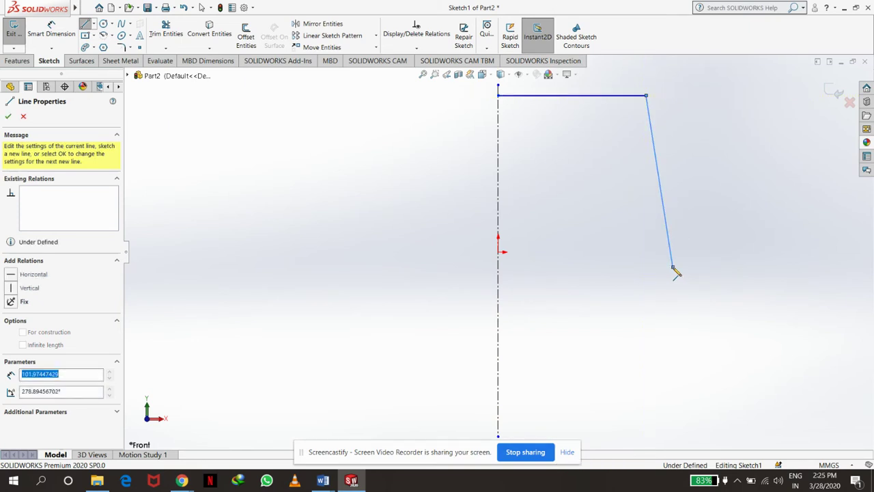
click(669, 348)
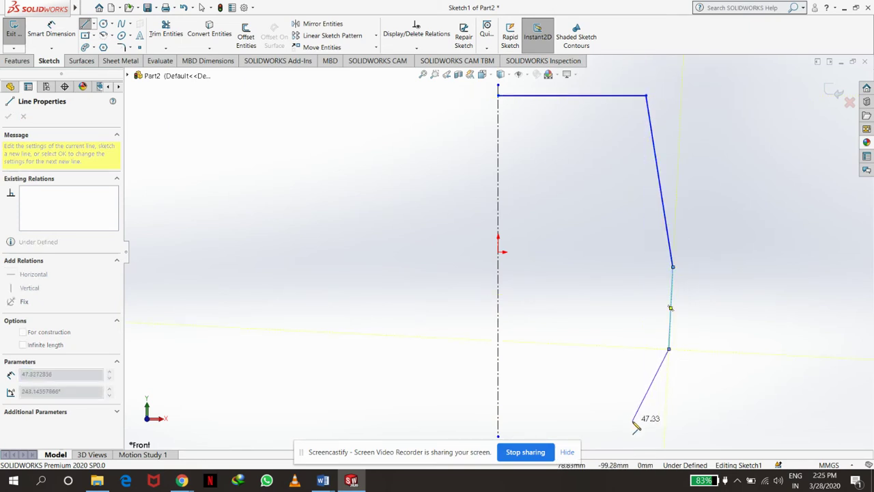
click(579, 430)
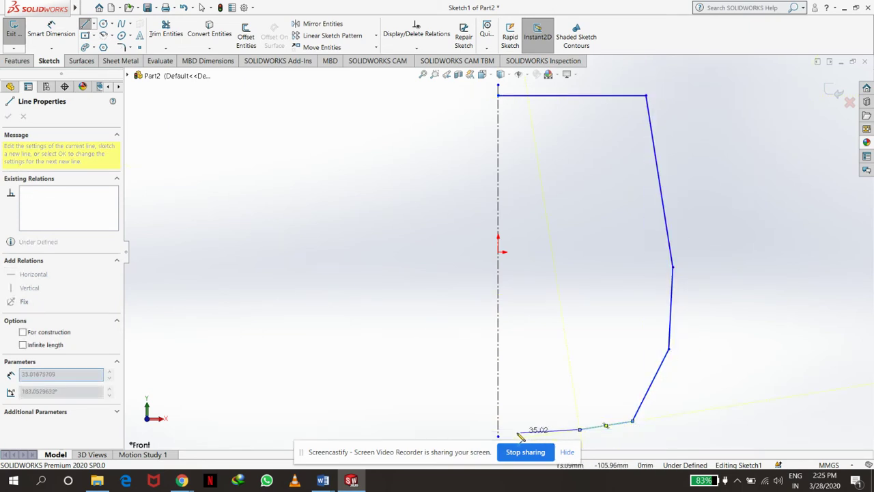
click(499, 435)
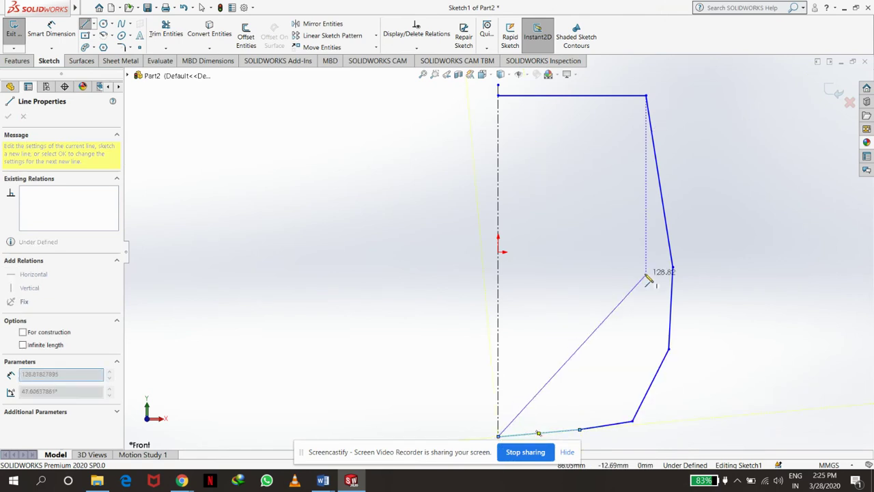
key(Escape)
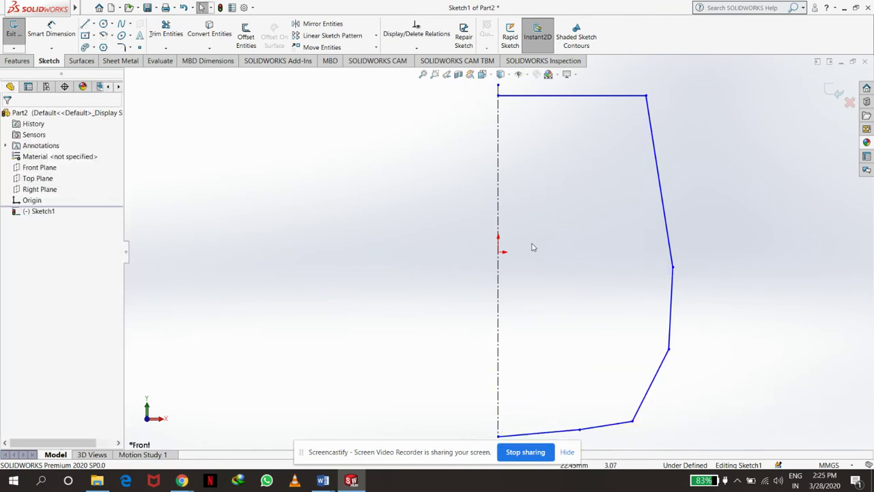
scroll(546, 232, down, 2)
scroll(557, 223, up, 2)
scroll(557, 224, up, 2)
scroll(558, 223, up, 1)
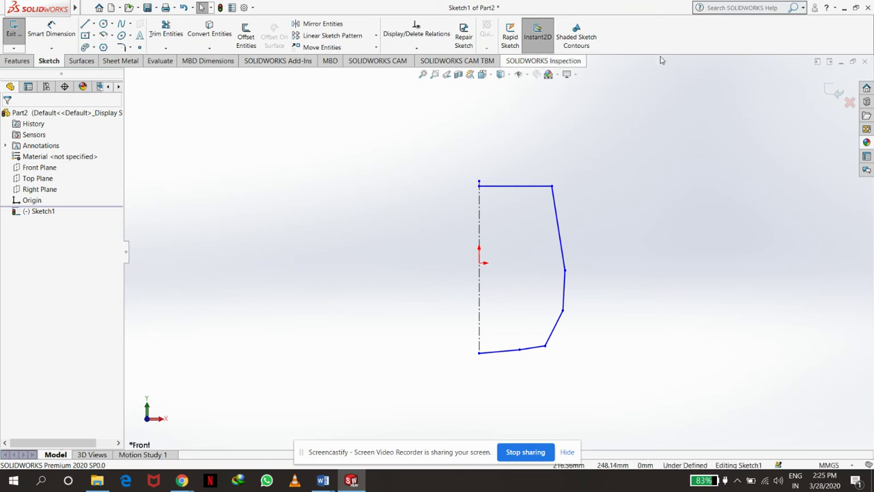
- Exit Sketch1 and start a 360° blind revolve, letting SOLIDWORKS auto-close the profile
click(834, 91)
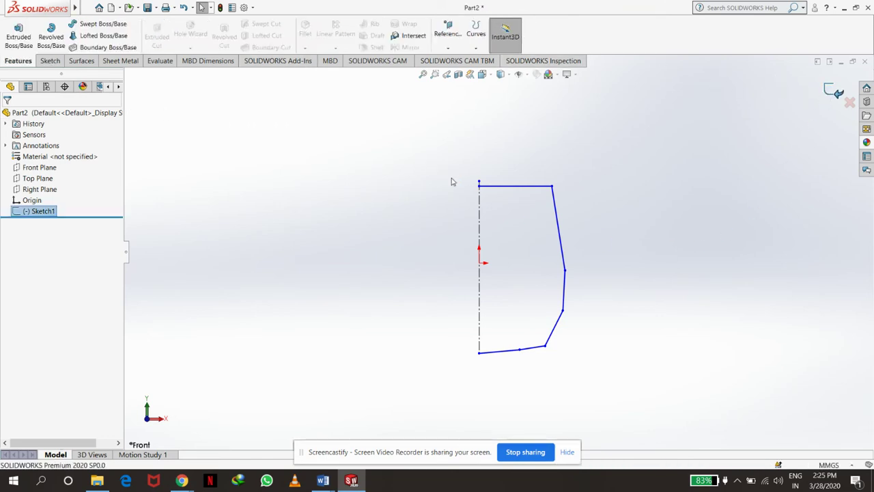
click(51, 34)
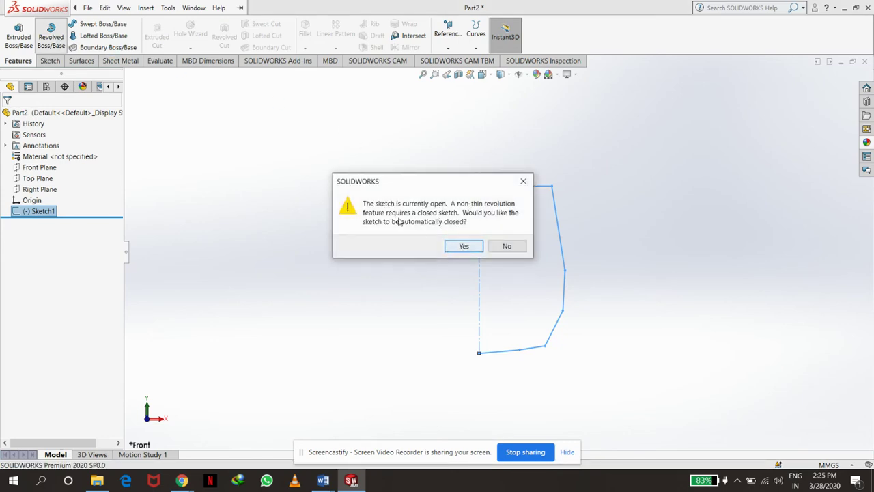
click(464, 246)
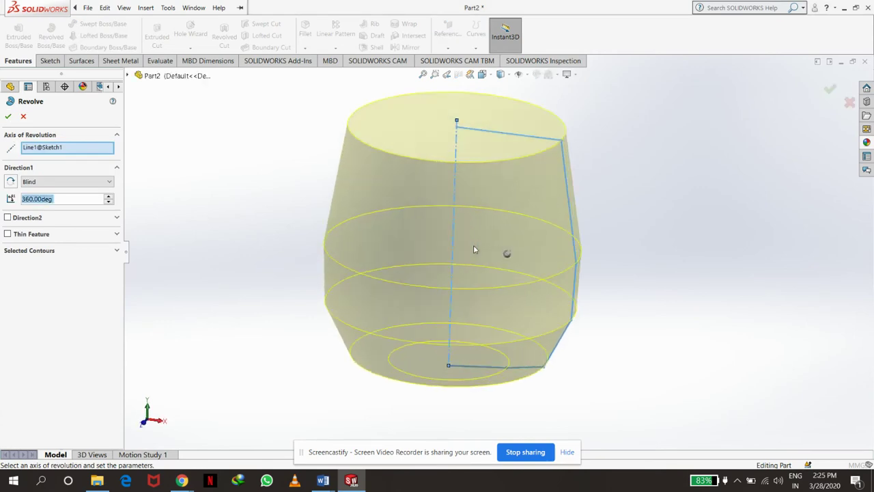
scroll(476, 199, up, 3)
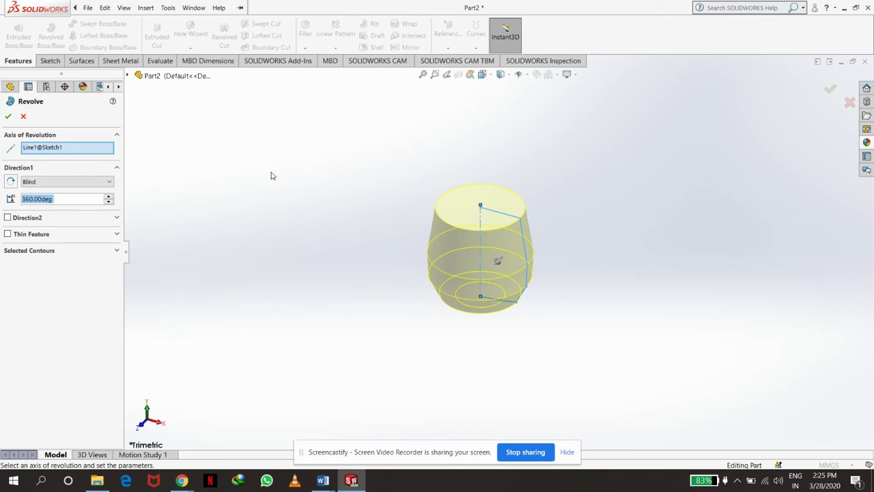
- Set the revolve axis to the vertical centerline Line8 after clearing trial axis picks like Line2
click(480, 217)
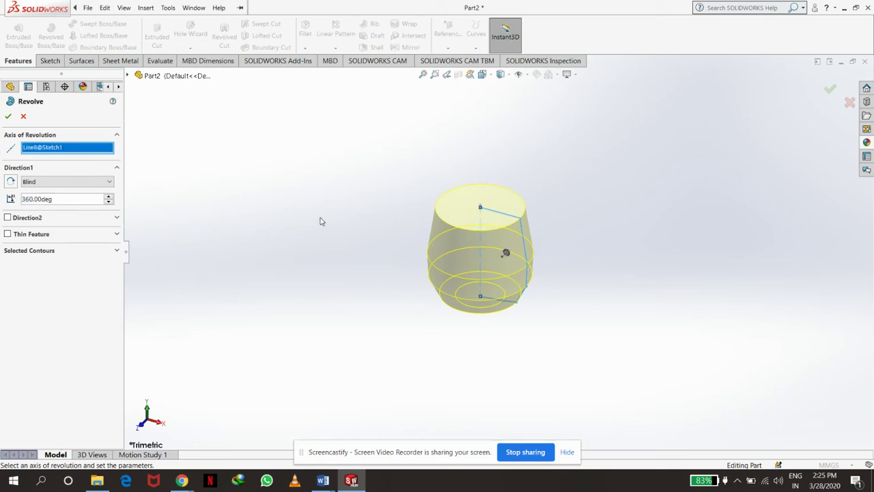
right_click(87, 150)
click(119, 153)
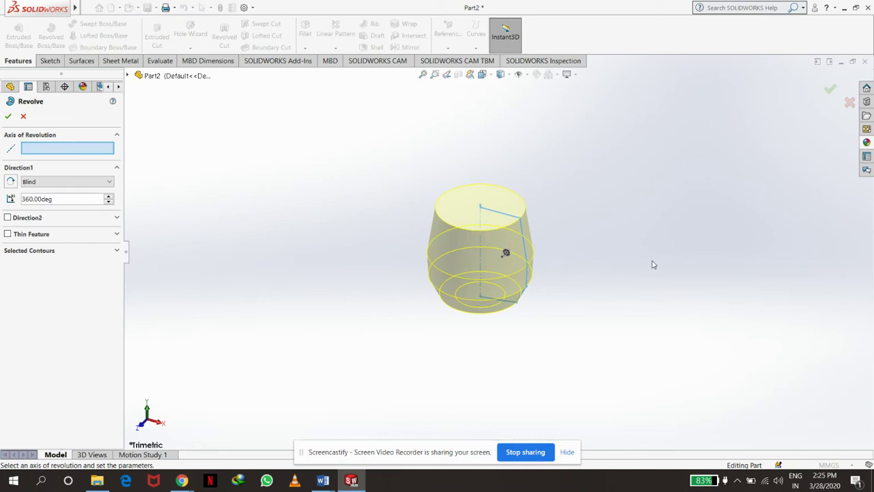
click(482, 220)
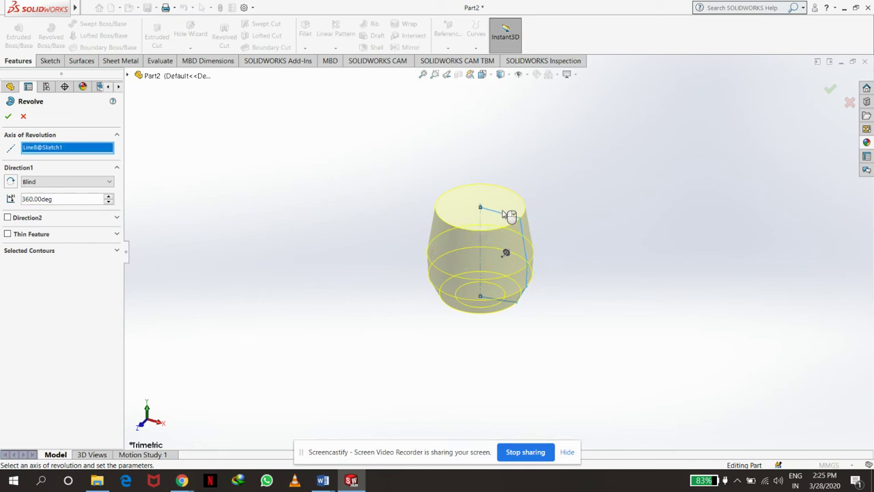
click(509, 215)
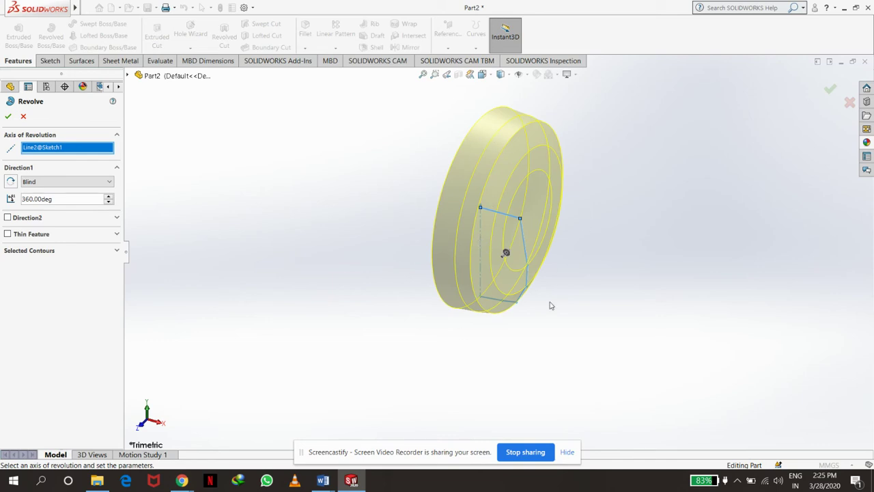
right_click(73, 151)
click(96, 157)
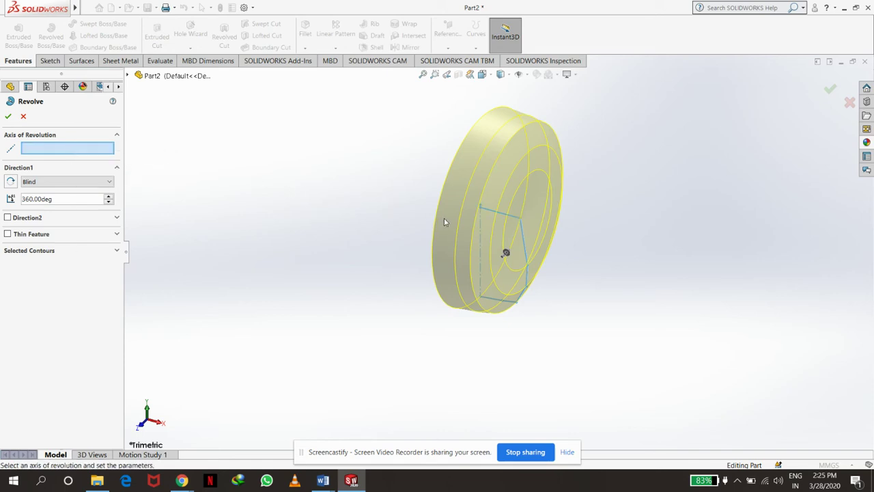
click(480, 226)
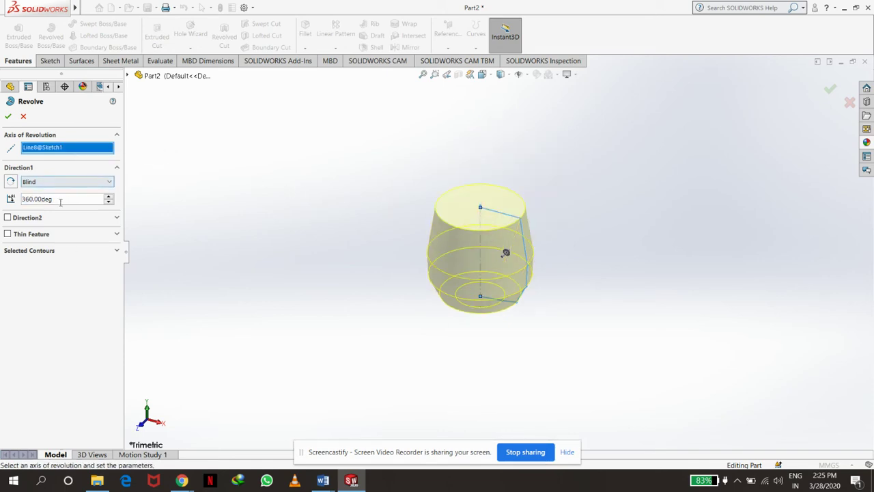
- Try revolve angles of 270° and 180°, then create Revolve1 at 360°
drag(60, 202, 7, 200)
text(270)
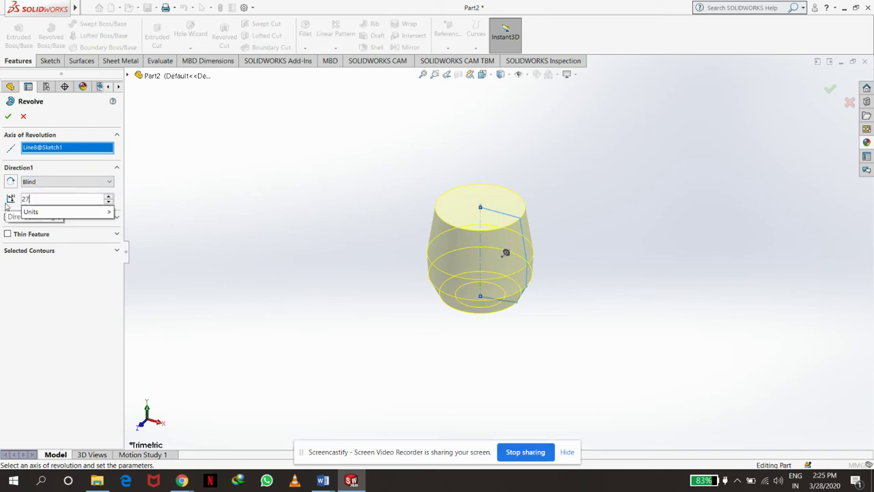
key(Return)
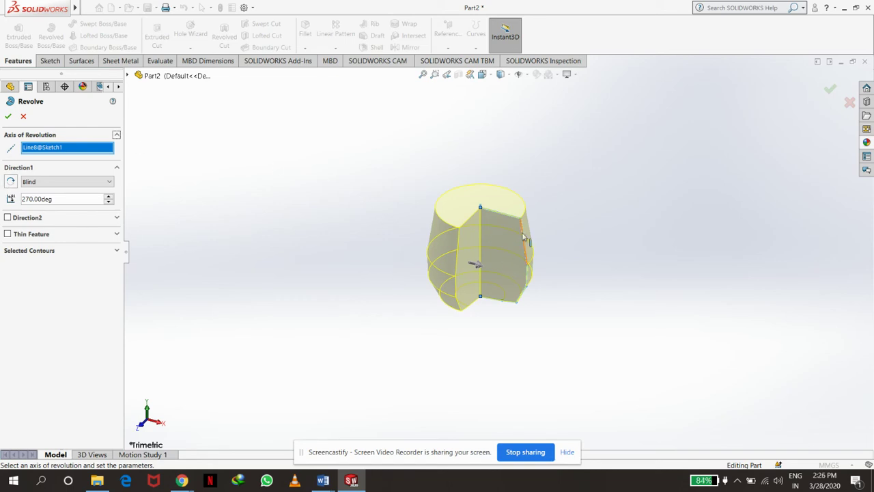
click(68, 198)
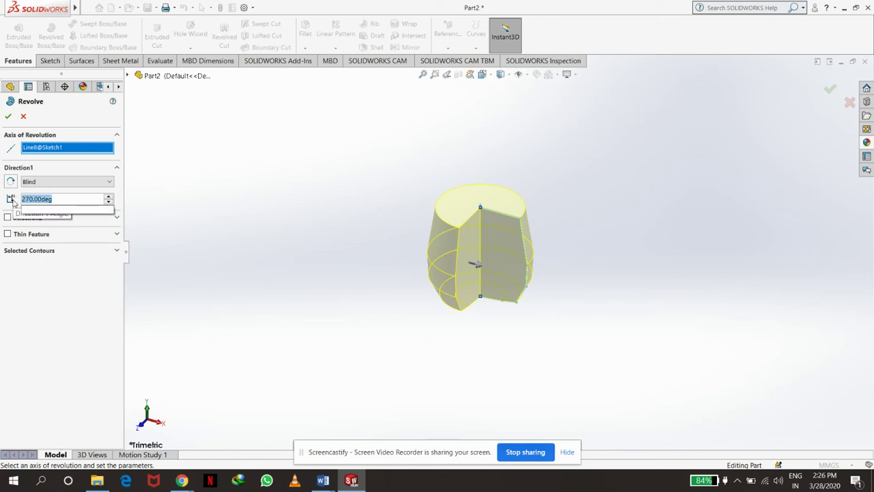
text(180)
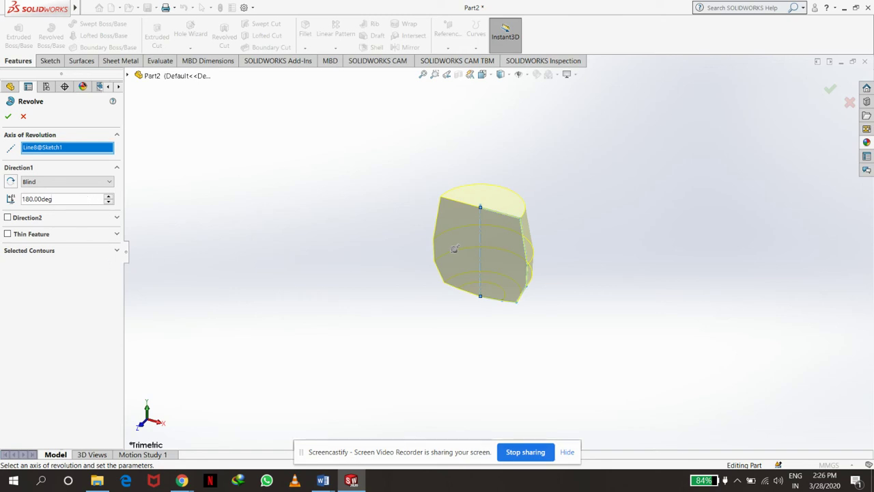
drag(89, 198, 2, 199)
text(3)
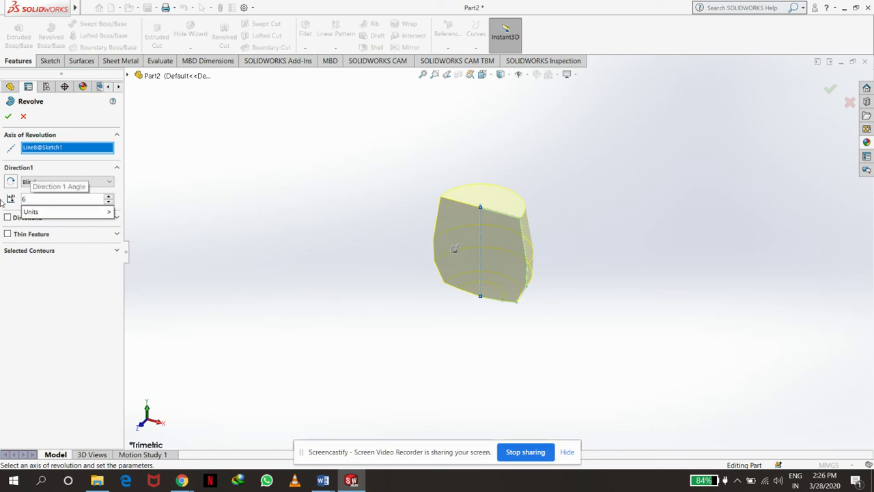
text(60)
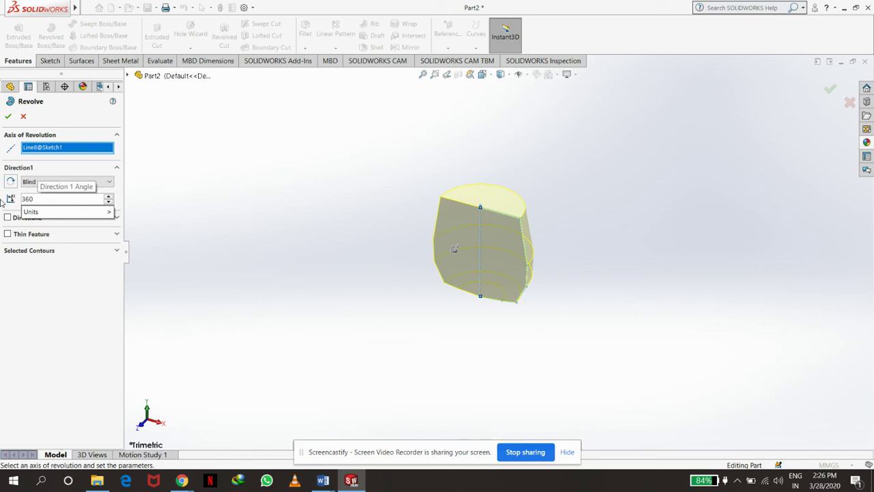
key(Return)
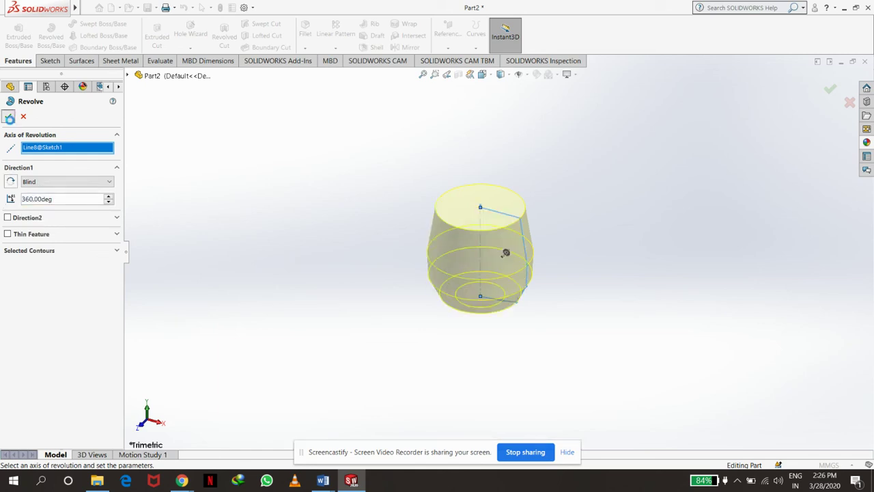
key(Return)
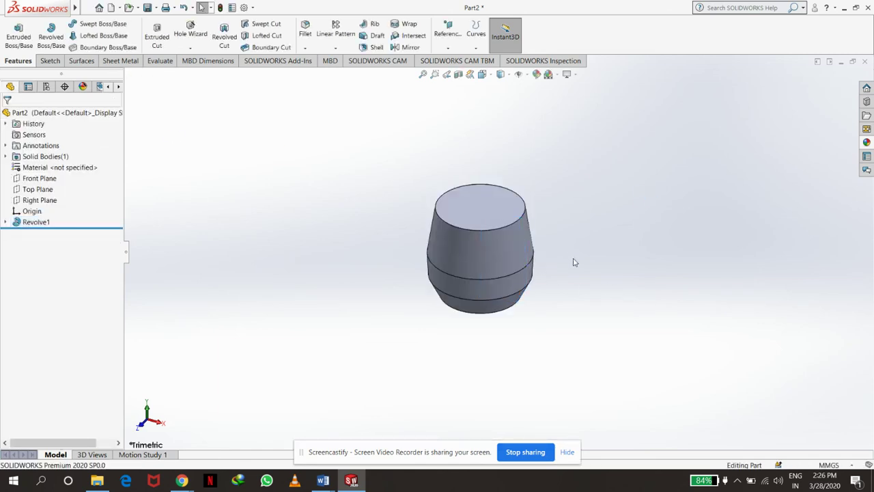
- Orbit the barrel solid to a tilted view and return to the select tool
mouse_move(571, 260)
middle_down()
mouse_move(575, 224)
mouse_move(384, 310)
mouse_move(280, 211)
mouse_move(279, 164)
middle_up()
key(Escape)
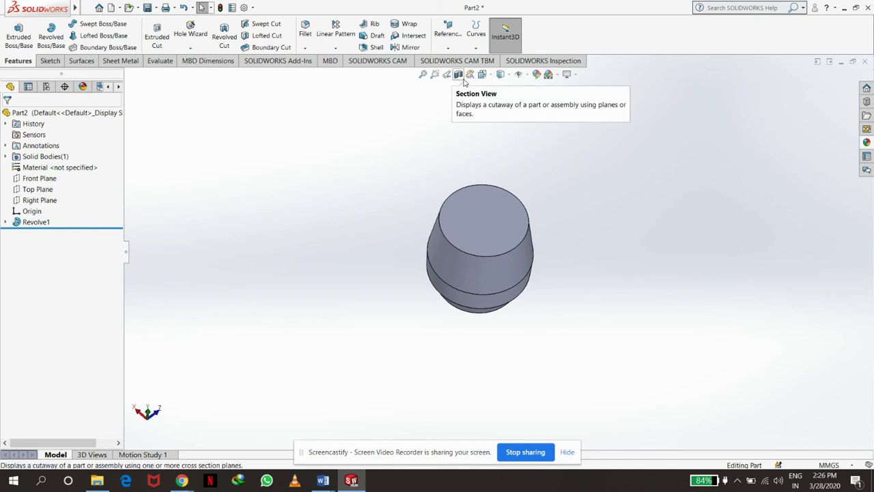
- Apply a Front Plane section view to Revolve1, orbiting to inspect the halved barrel profile
click(461, 78)
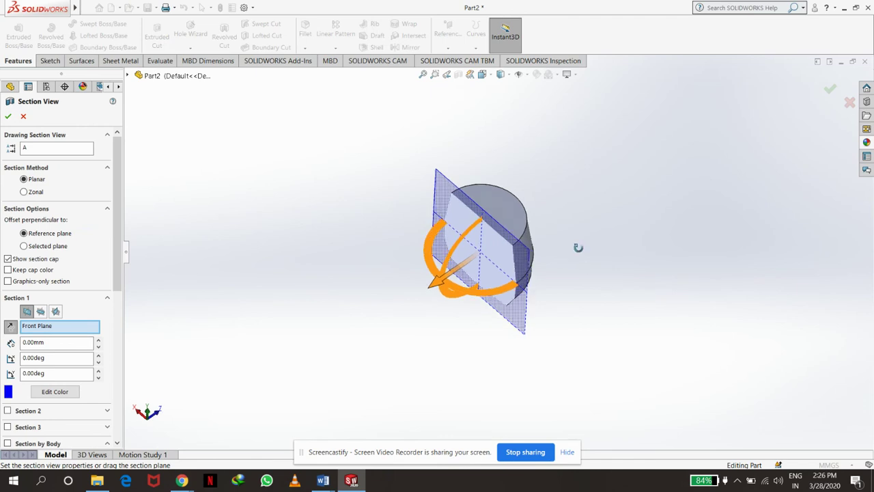
mouse_move(498, 251)
middle_down()
mouse_move(497, 138)
mouse_move(609, 296)
mouse_move(595, 306)
mouse_move(596, 365)
mouse_move(637, 266)
mouse_move(658, 170)
mouse_move(711, 131)
middle_up()
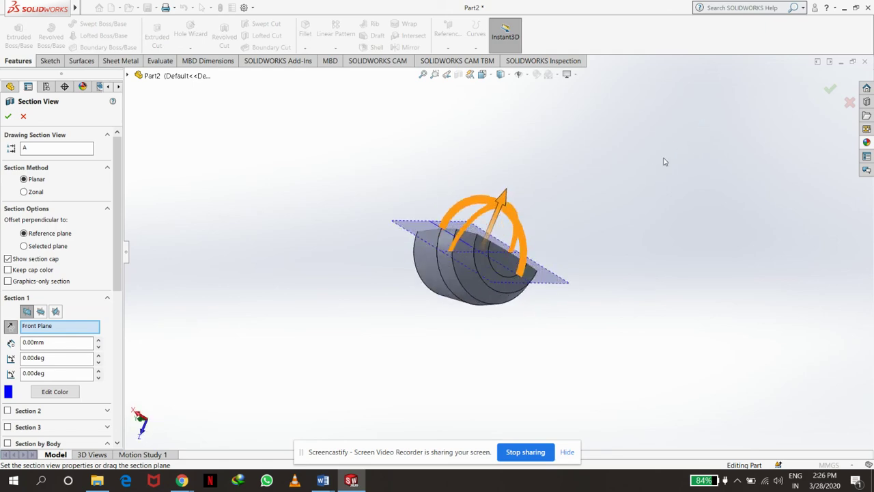
mouse_move(411, 182)
middle_down()
mouse_move(470, 336)
mouse_move(607, 232)
mouse_move(391, 380)
mouse_move(443, 398)
mouse_move(498, 383)
mouse_move(441, 201)
middle_up()
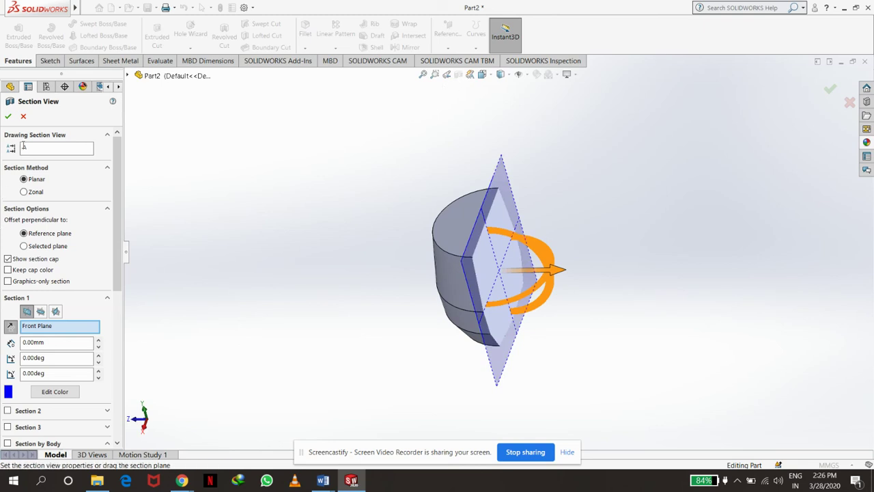
click(8, 116)
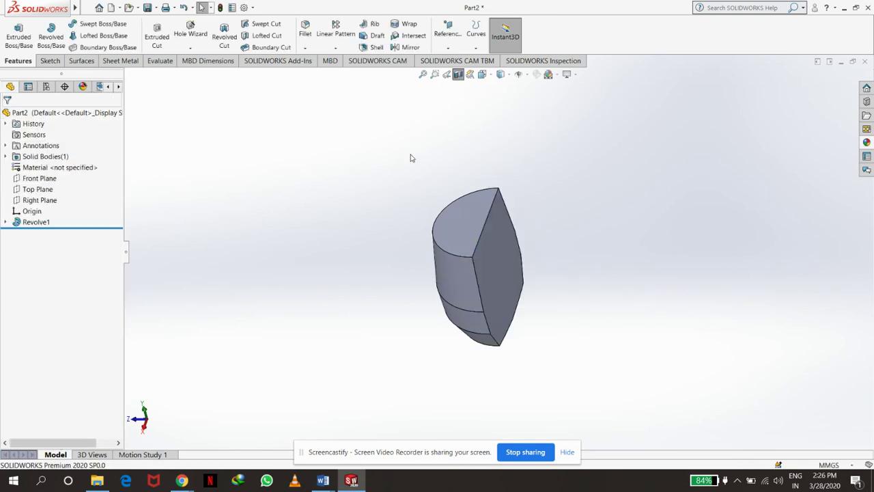
- Undo Revolve1 and every profile line and centerline in Sketch1
key(ctrl+z)
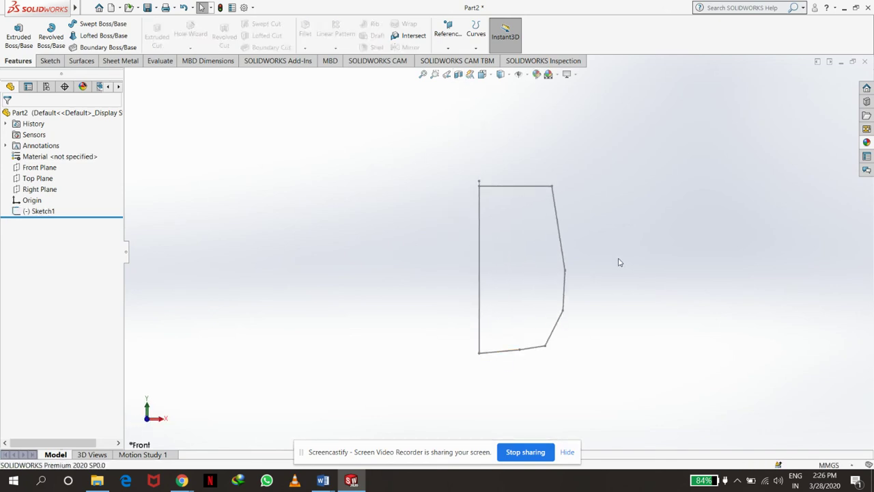
click(504, 186)
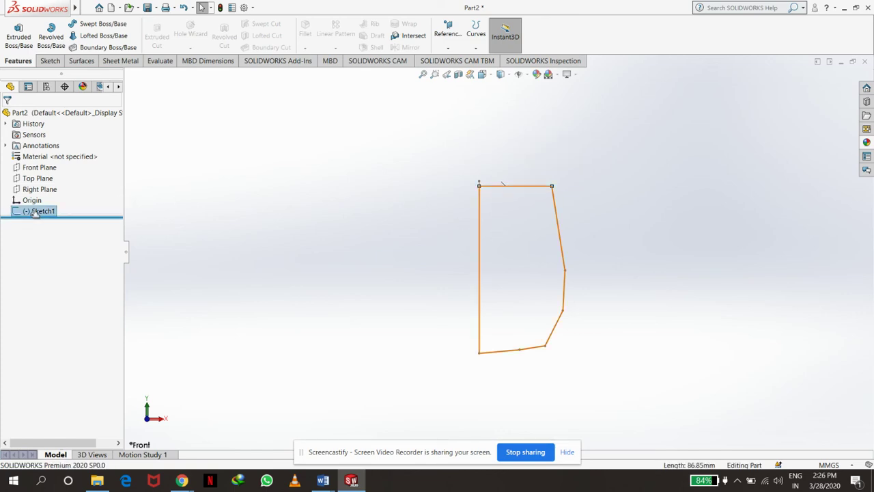
key(ctrl+z)
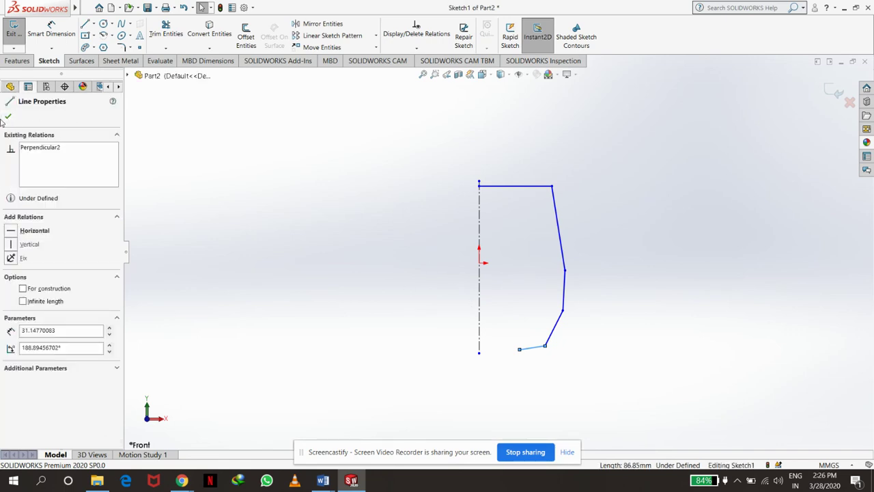
key(Escape)
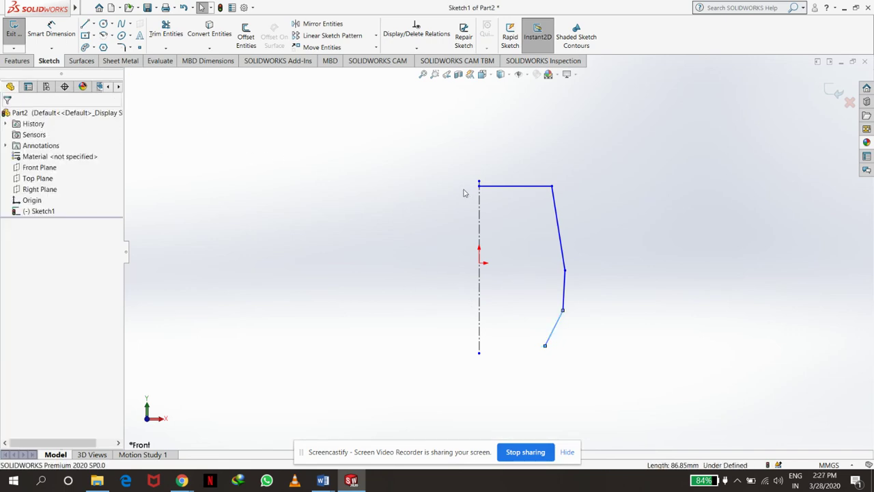
key(ctrl+z)
key(ctrl+z)
key(ctrl+z)
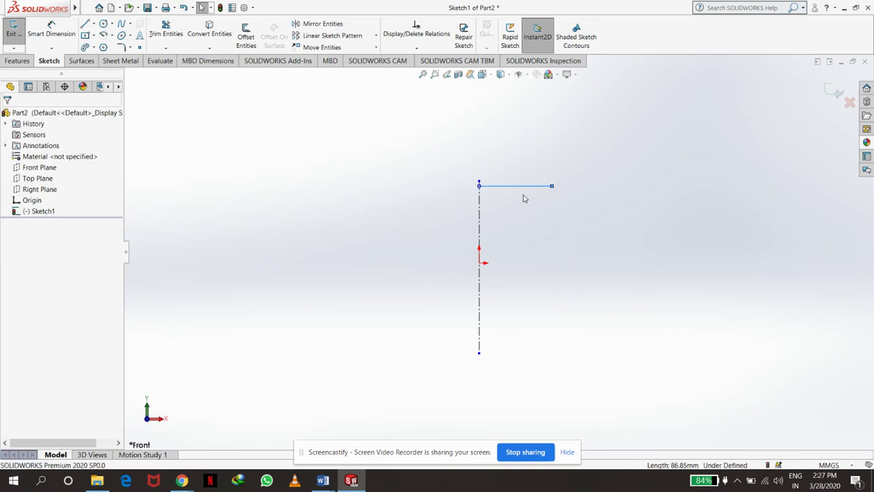
key(ctrl+z)
key(ctrl+z)
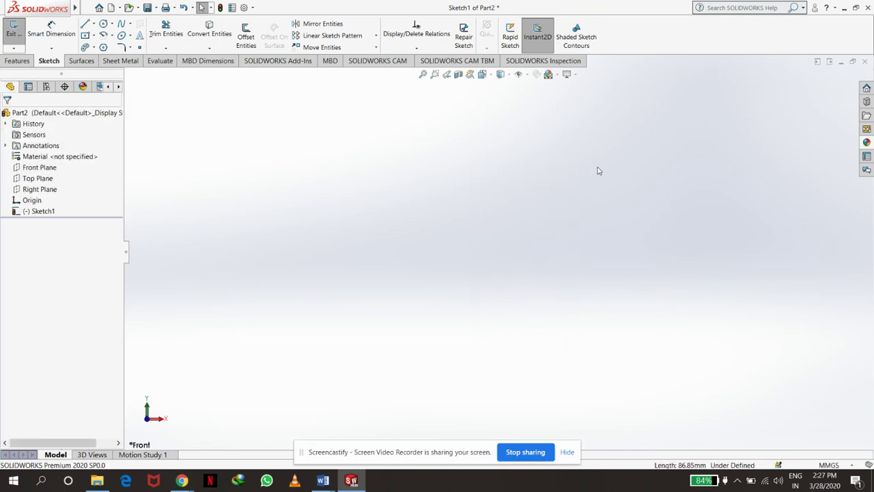
key(ctrl+z)
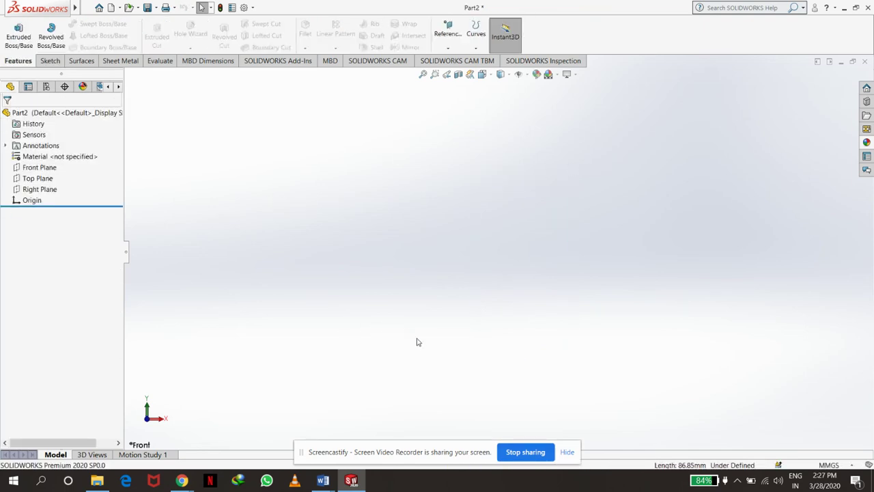